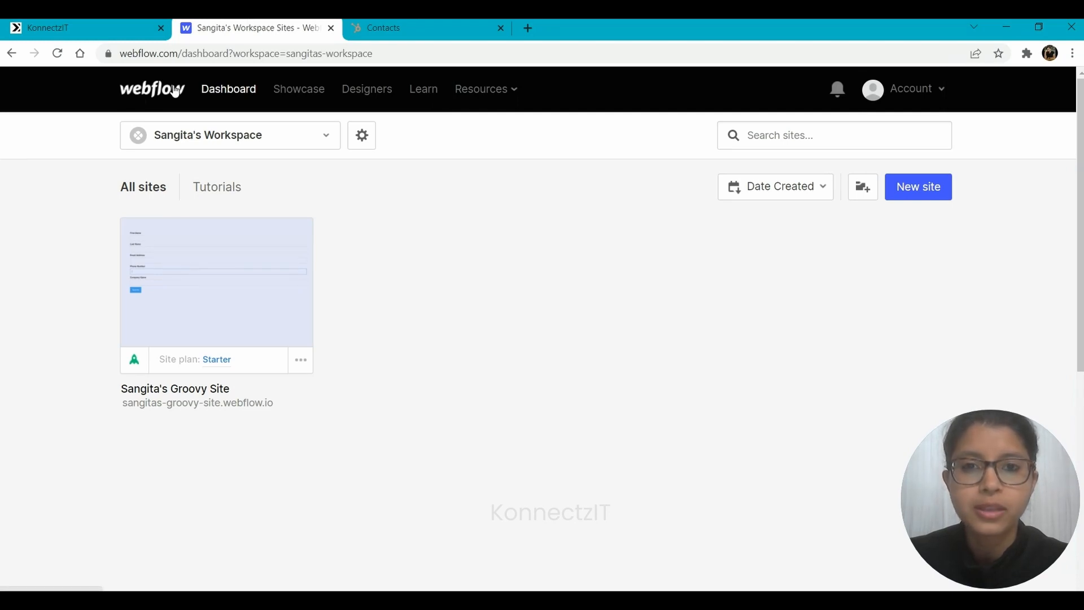
# Compare the Webflow sites dashboard with HubSpot's three existing contacts, then bring up KonnectzIT's apps grid.
pyautogui.click(433, 24)
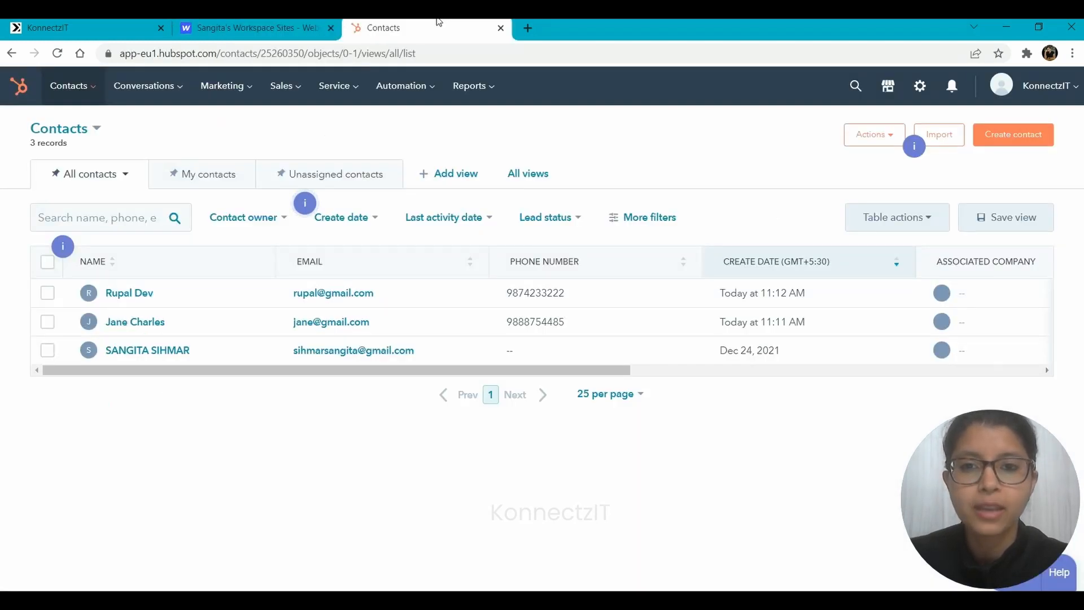
pyautogui.click(249, 24)
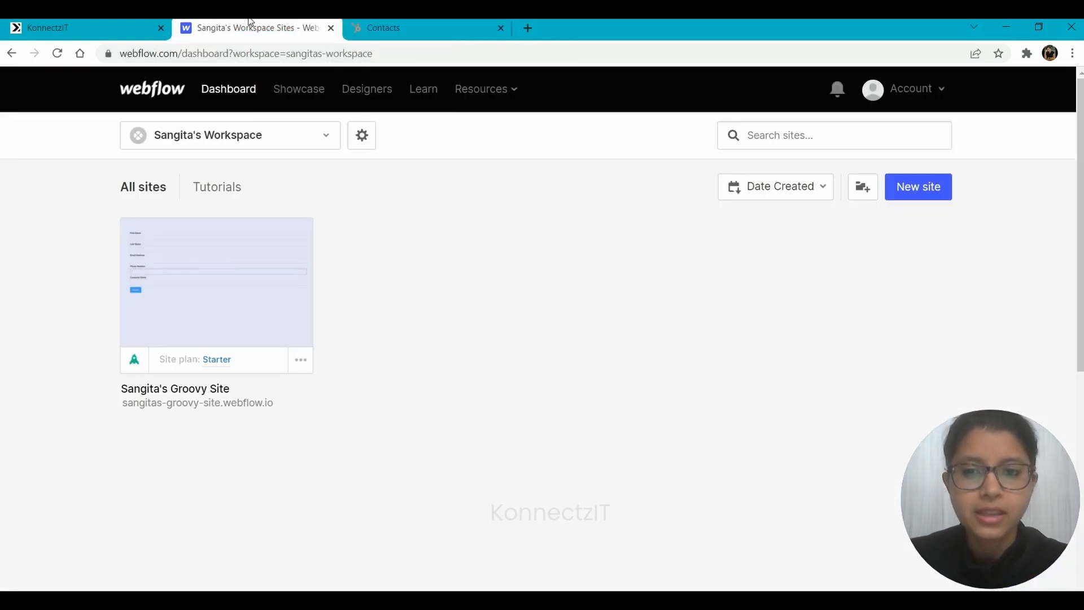
pyautogui.moveTo(224, 299)
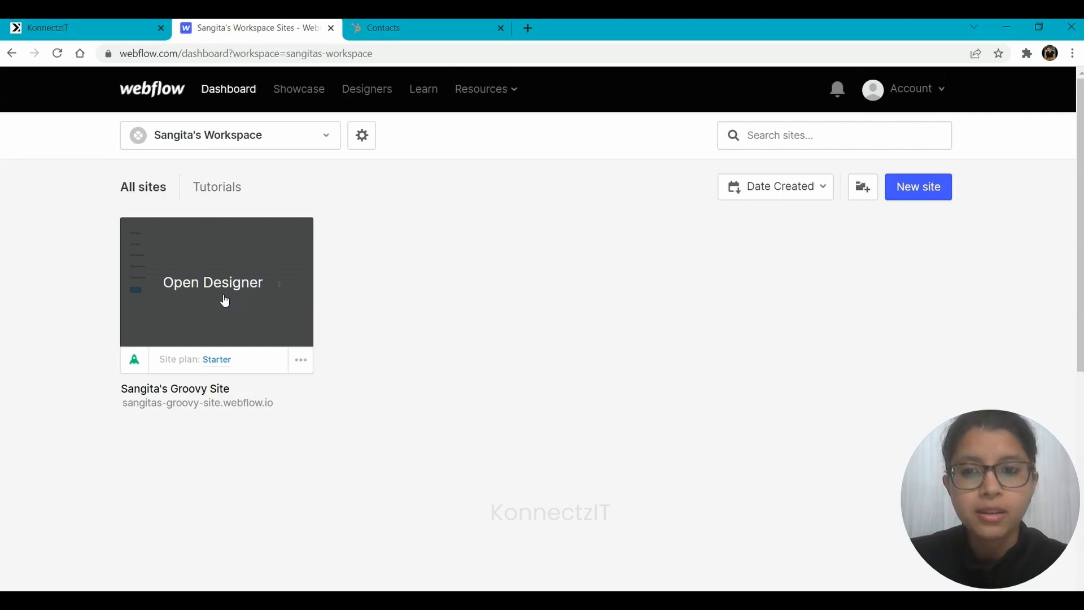
pyautogui.click(440, 25)
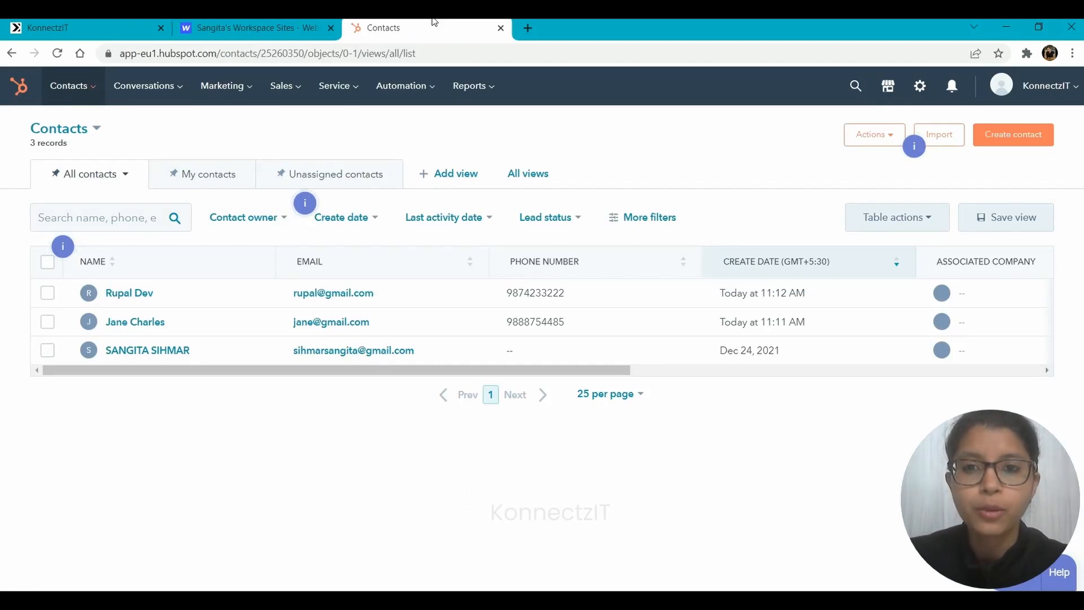
pyautogui.click(283, 23)
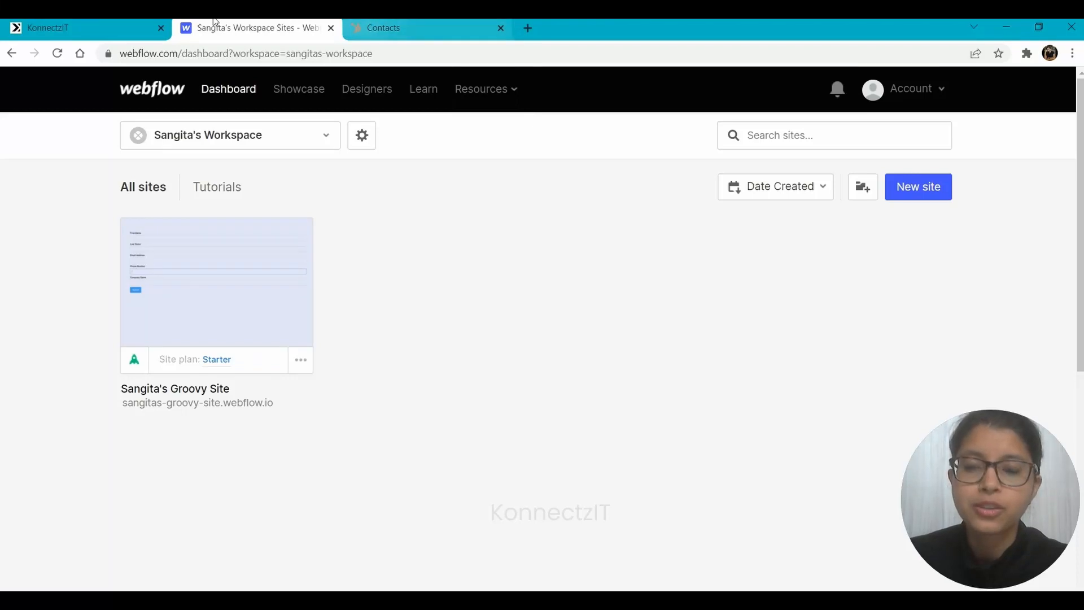
pyautogui.click(18, 22)
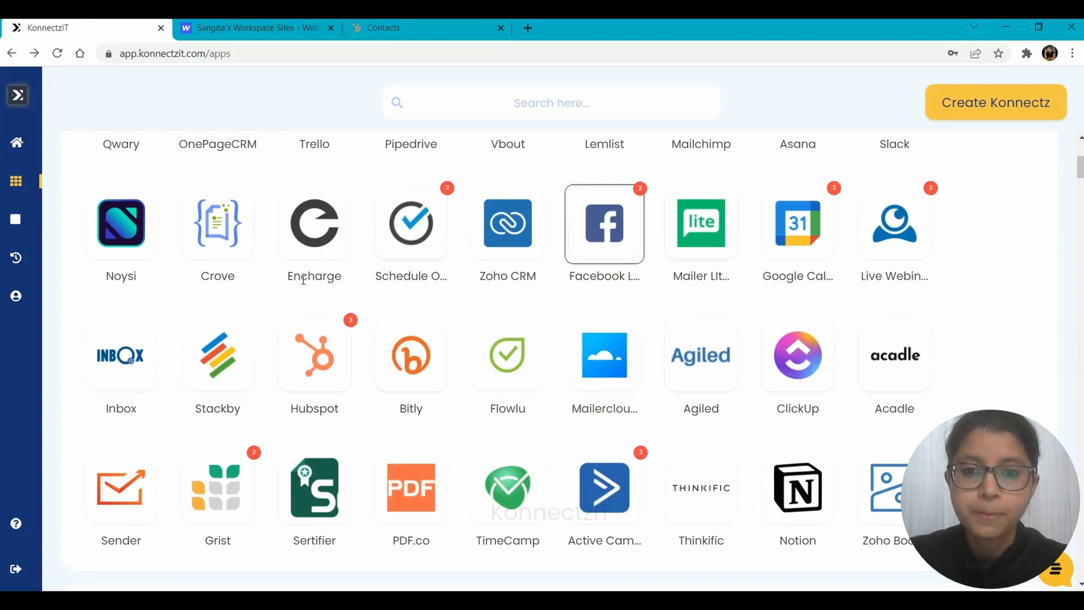
# Authorise the listed HubSpot portal as a new account on KonnectzIT's Hubspot tile.
pyautogui.scroll(5, 302, 285)
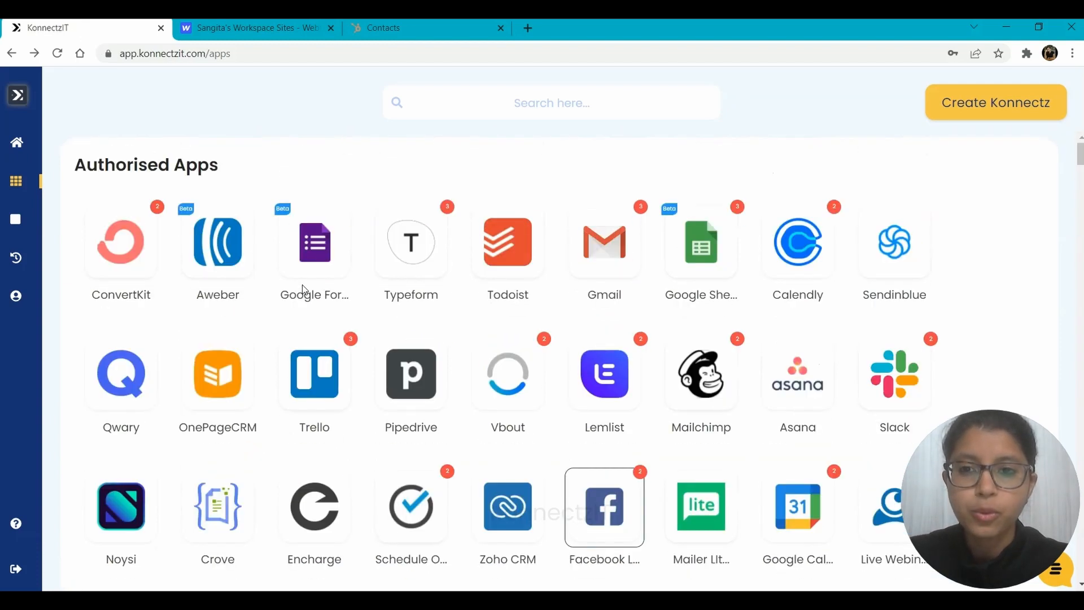
pyautogui.scroll(-5, 302, 285)
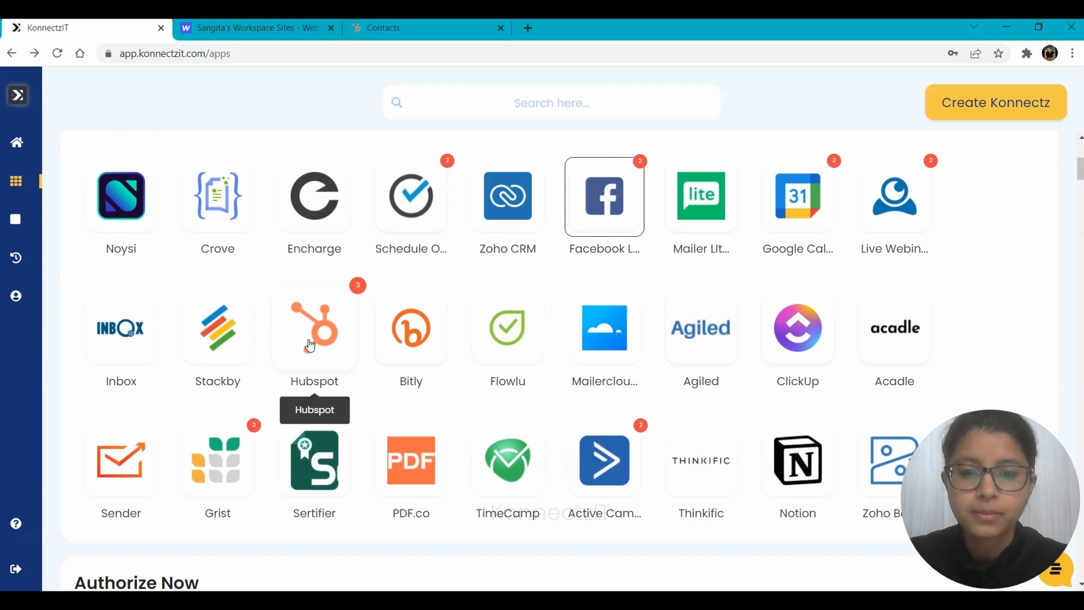
pyautogui.click(310, 345)
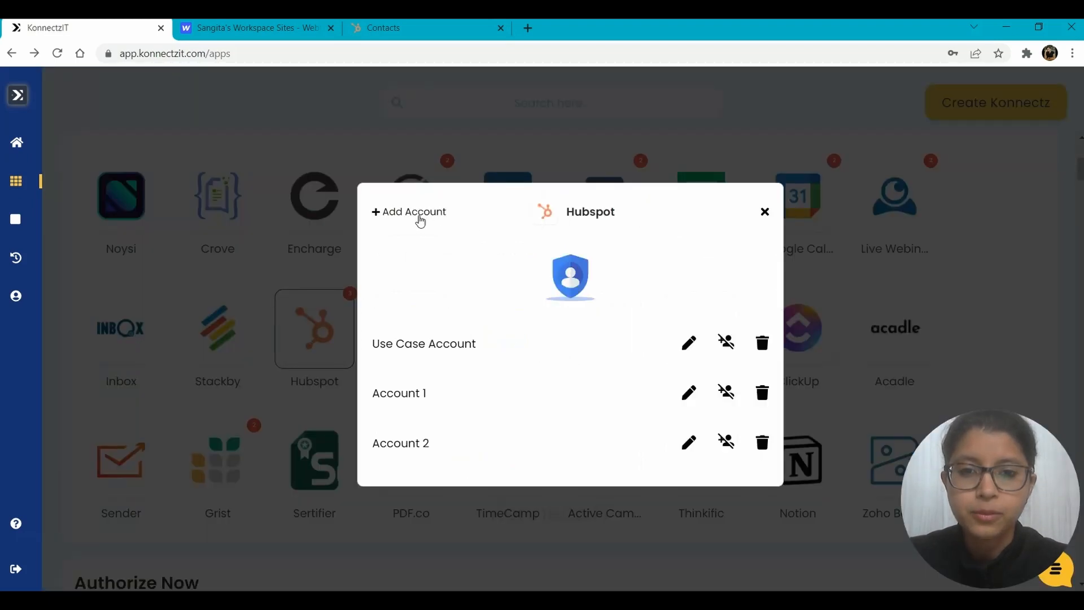
pyautogui.click(421, 219)
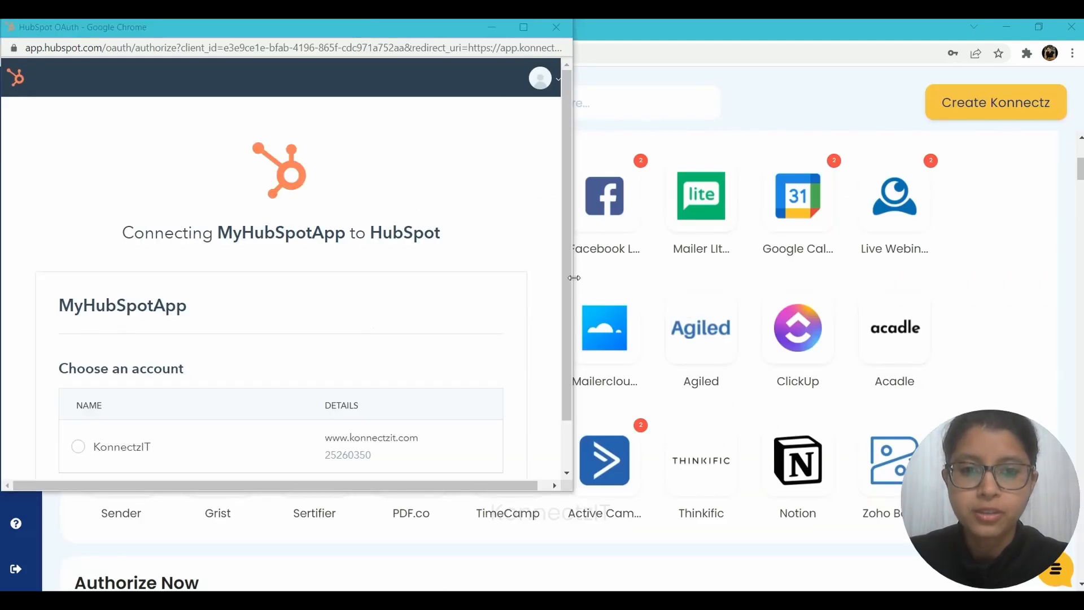
pyautogui.scroll(-1, 564, 282)
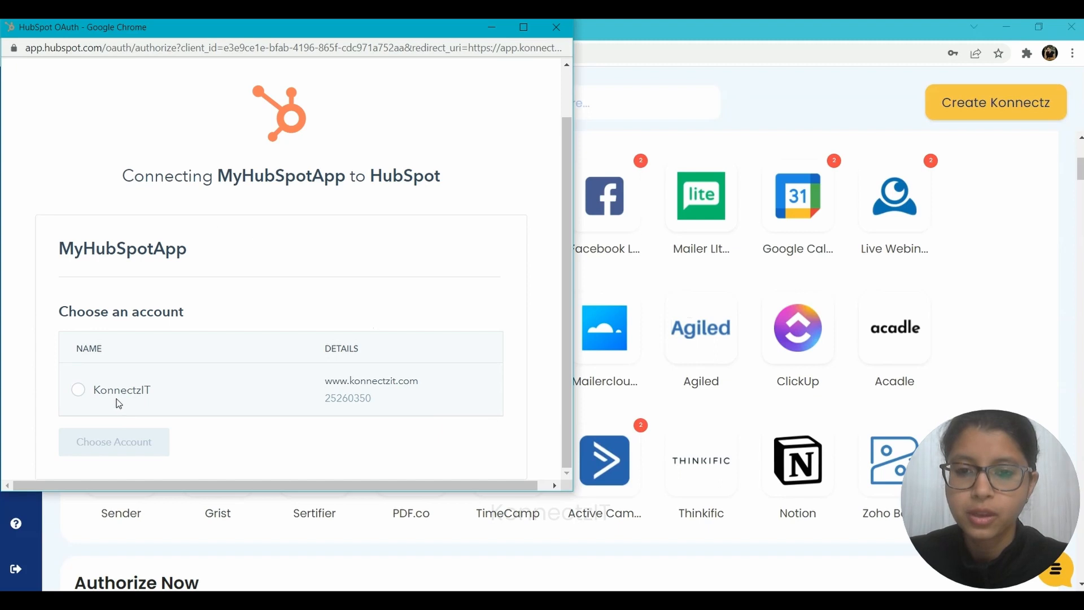
pyautogui.click(78, 390)
pyautogui.click(109, 449)
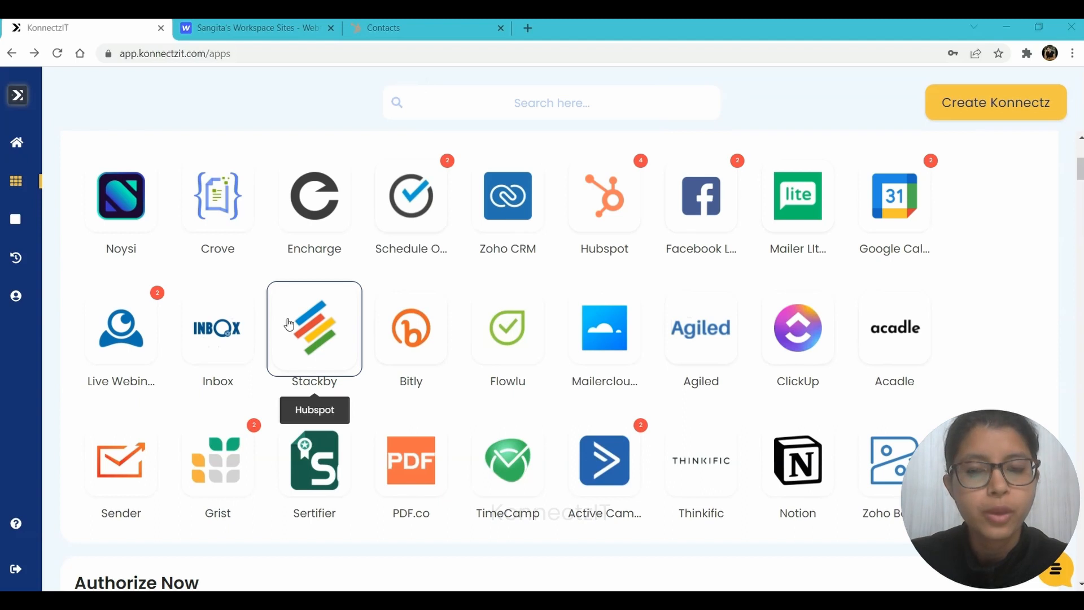
# Create a new konnect with Webflow's New Form Submission as the trigger.
pyautogui.click(992, 105)
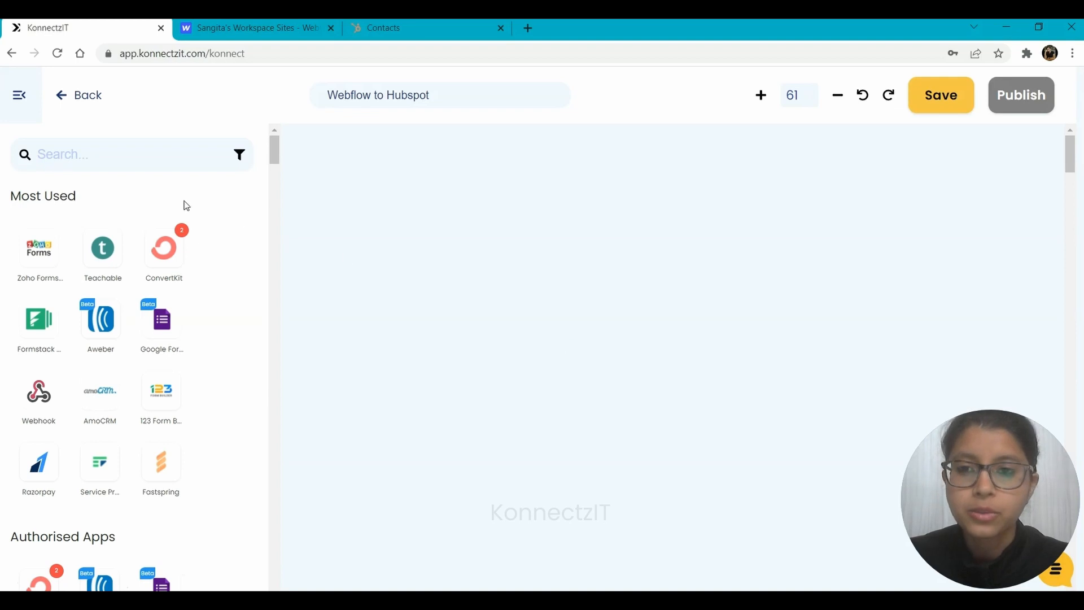
pyautogui.click(95, 152)
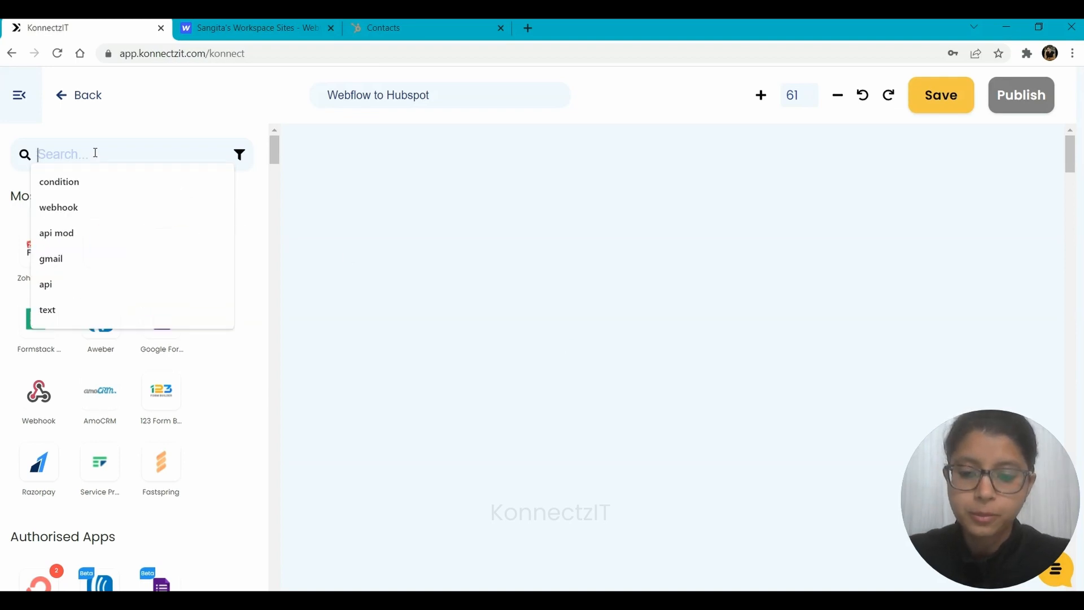
pyautogui.write('webfl')
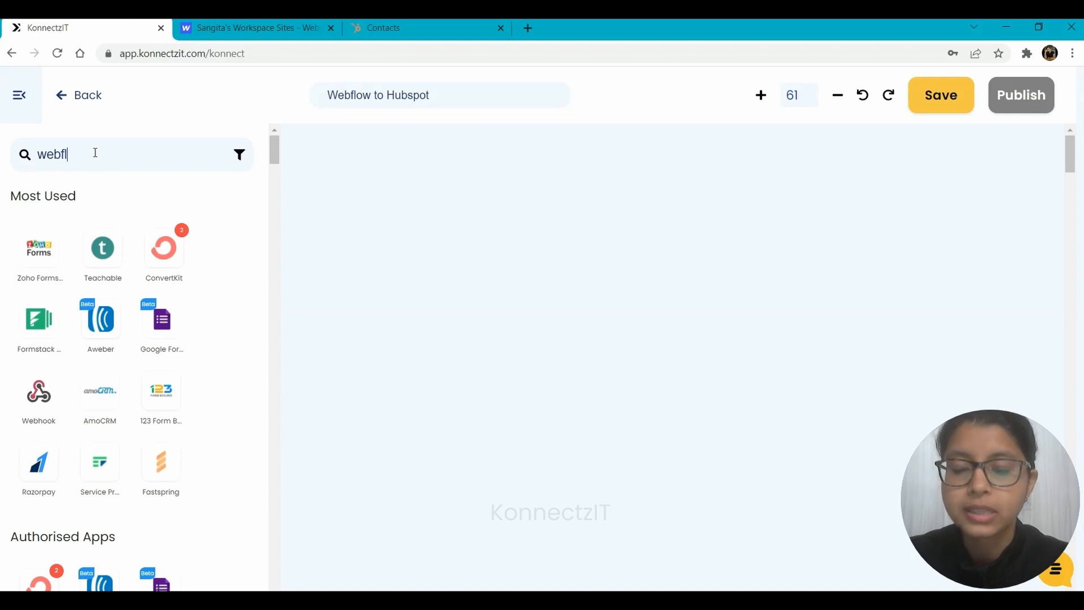
pyautogui.write('ow')
pyautogui.moveTo(41, 272); pyautogui.dragTo(350, 190)
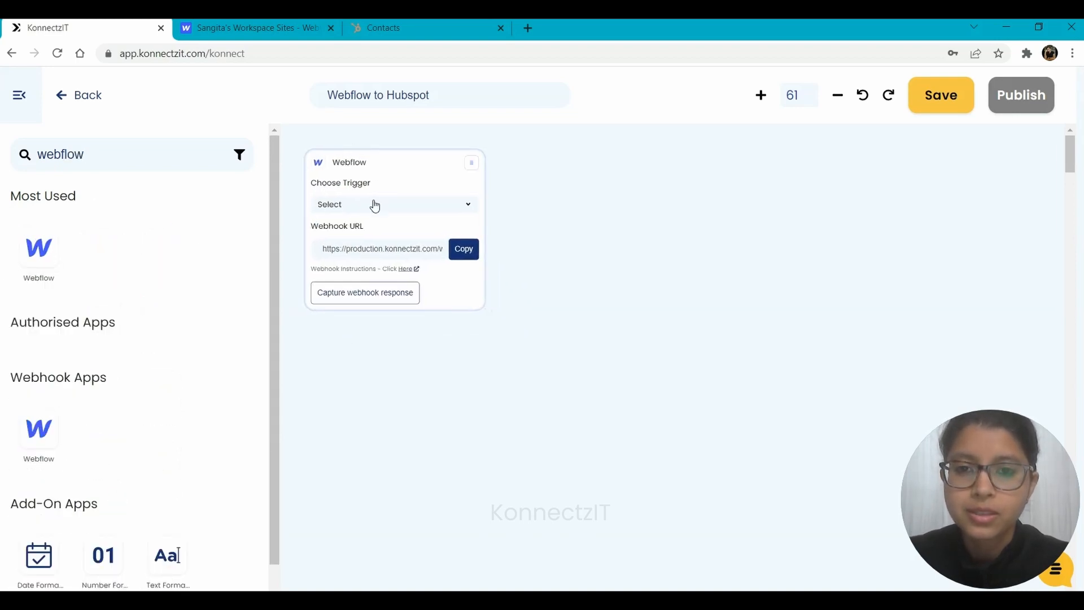
pyautogui.click(374, 205)
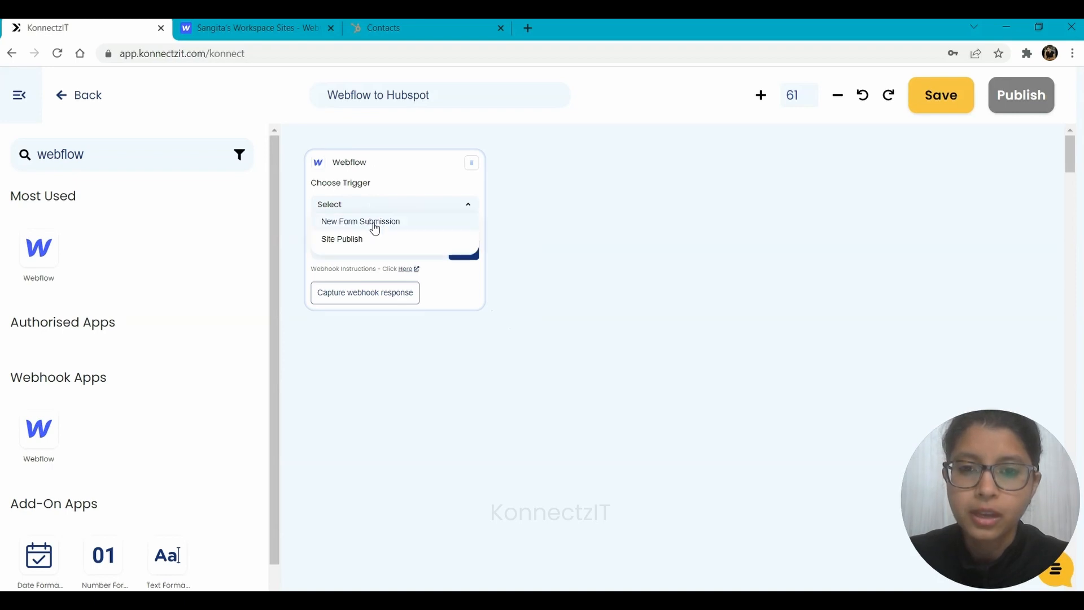
pyautogui.click(375, 223)
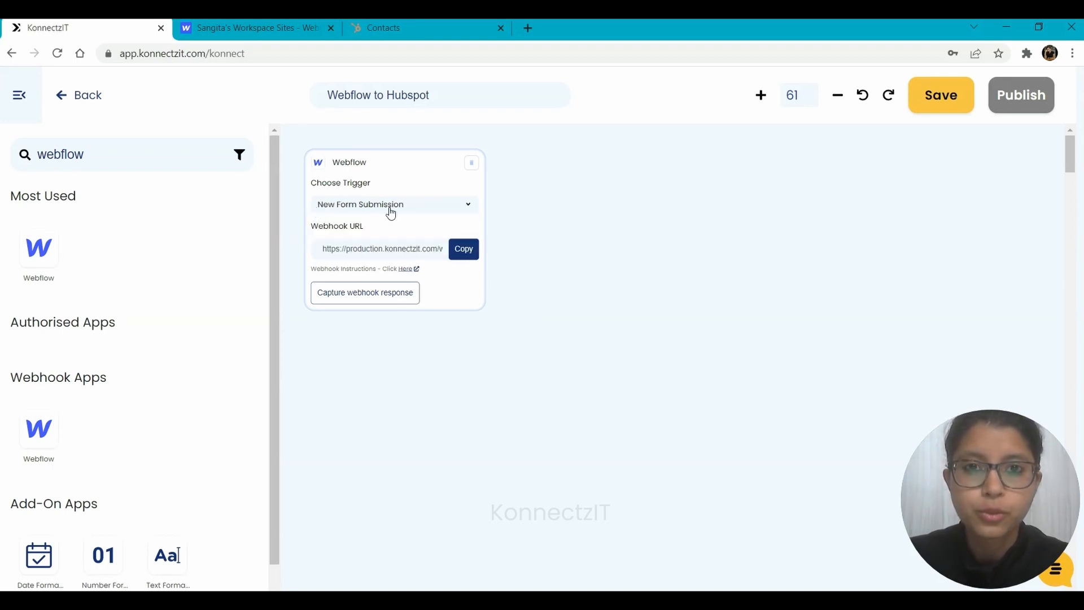
# Copy the Webflow trigger's webhook URL after checking its setup instructions.
pyautogui.click(463, 250)
pyautogui.click(406, 270)
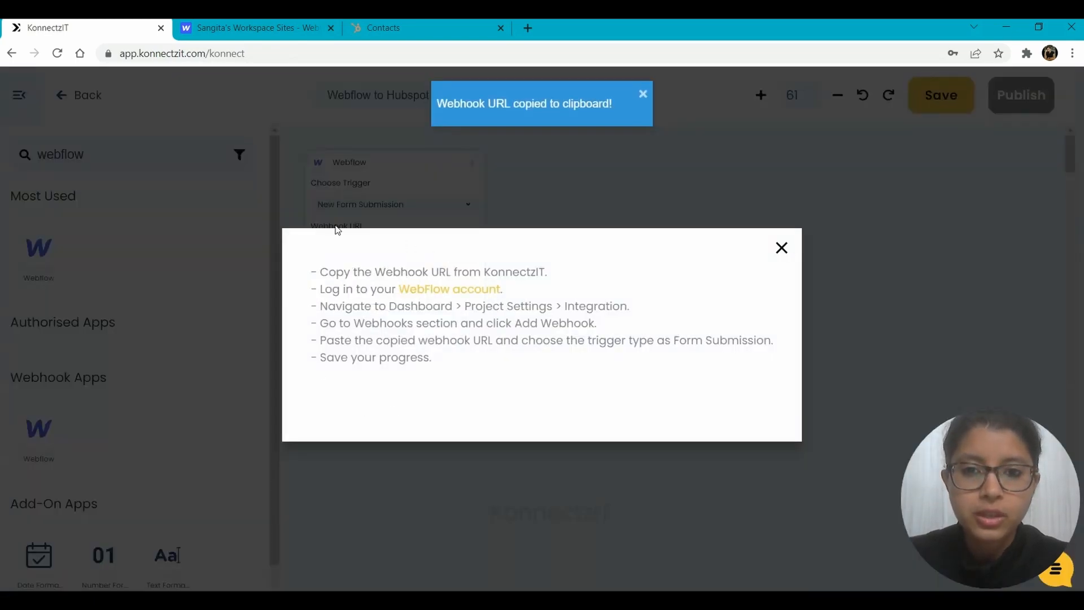
pyautogui.click(340, 138)
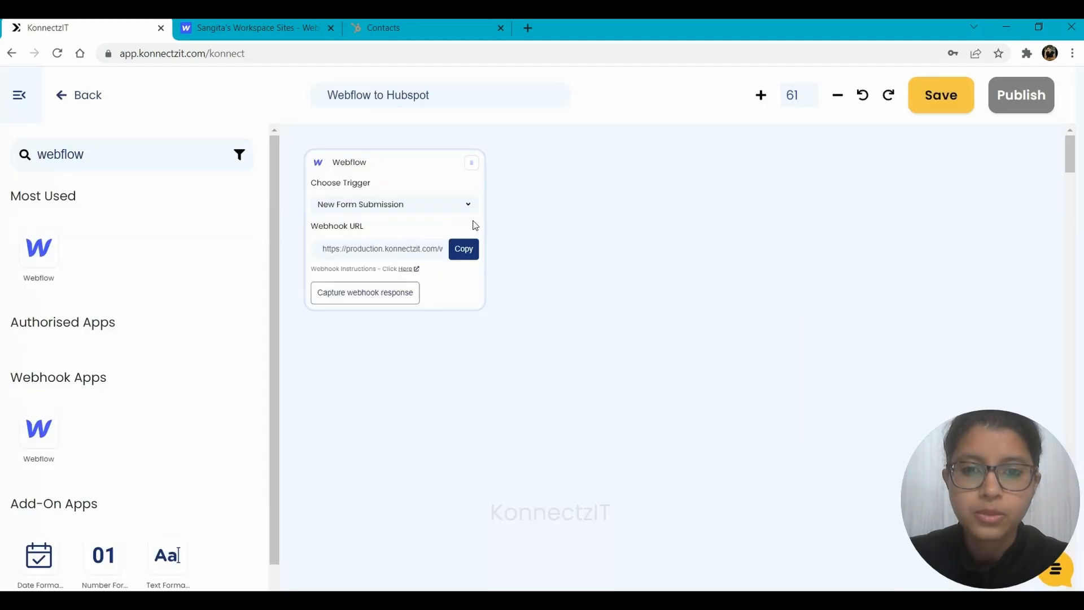
pyautogui.click(279, 23)
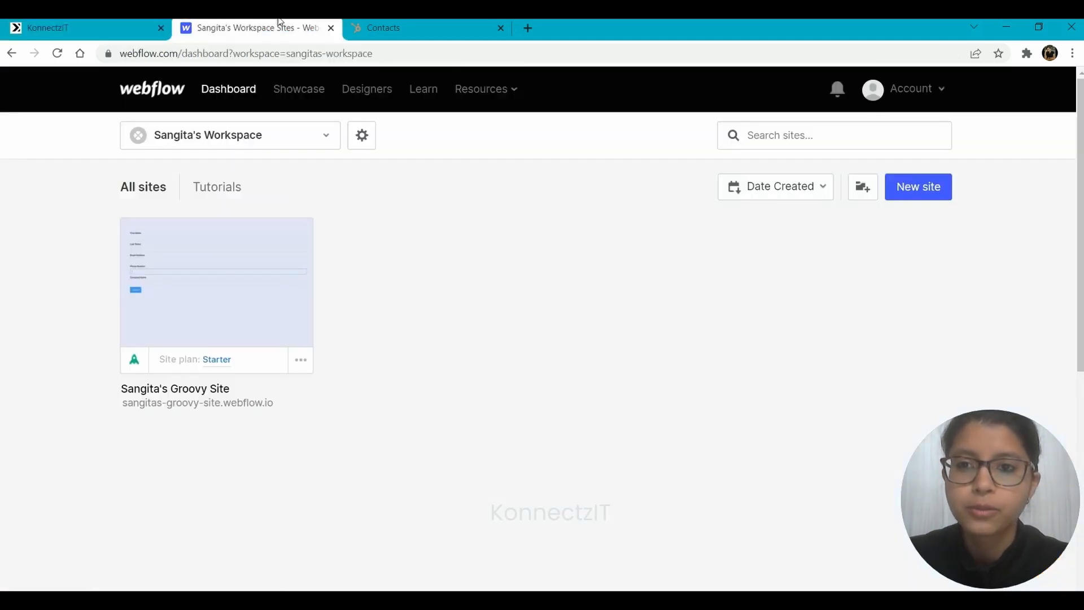
# Open the form site's Project Settings from the Designer and scroll to the empty Integrations Webhooks list.
pyautogui.click(214, 282)
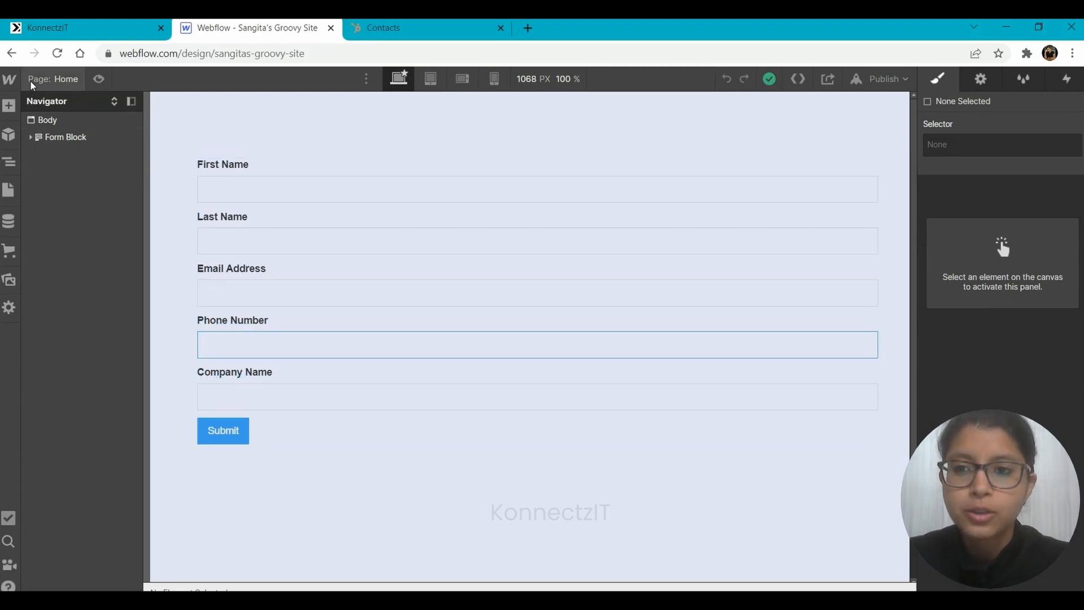
pyautogui.moveTo(7, 82)
pyautogui.click(54, 125)
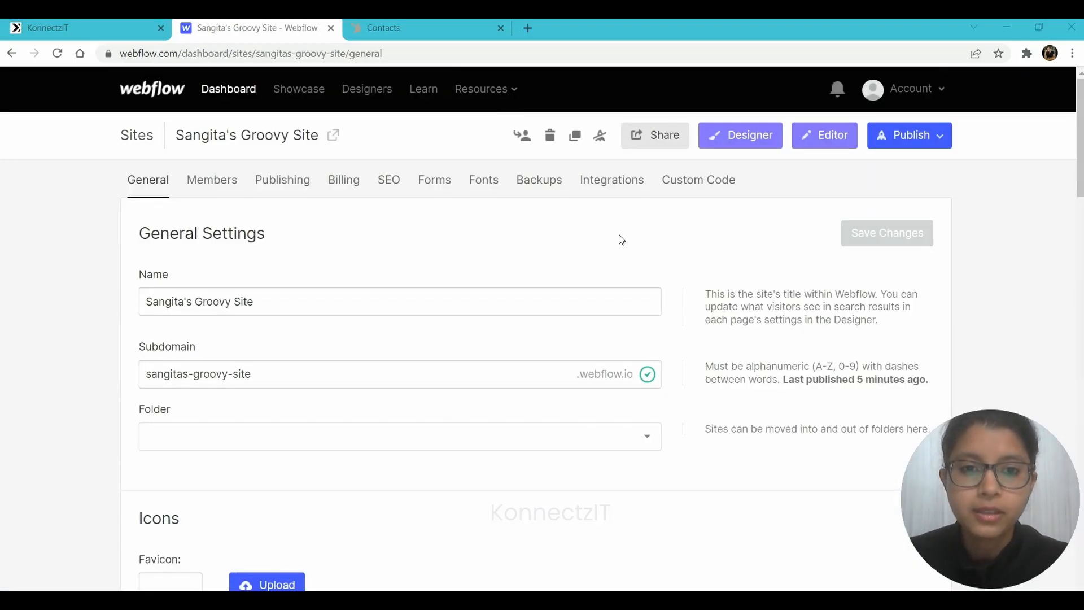
pyautogui.click(610, 179)
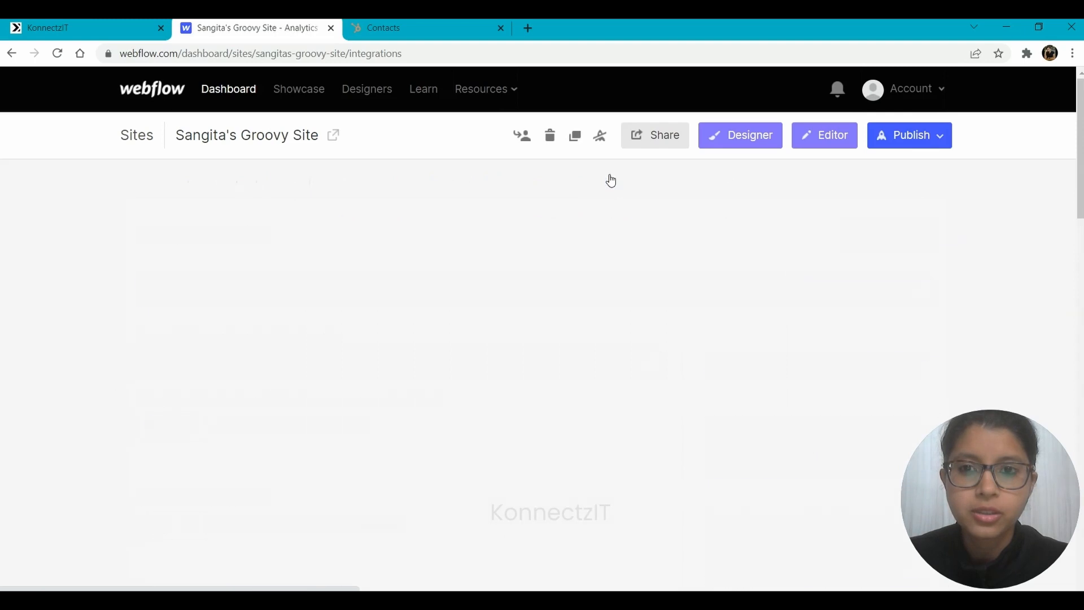
pyautogui.scroll(-7, 527, 356)
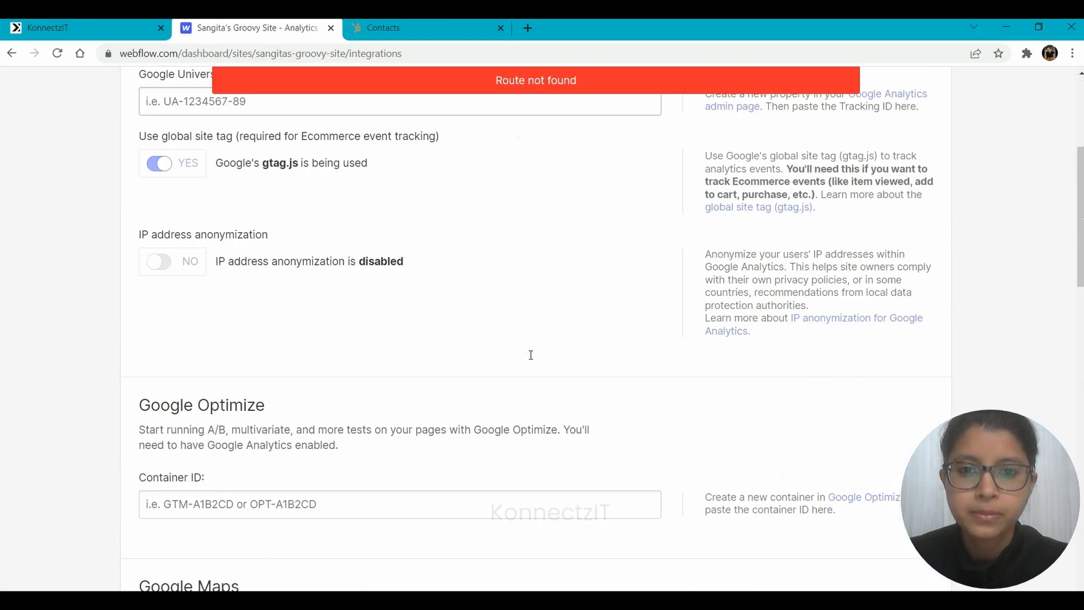
pyautogui.scroll(-10, 530, 354)
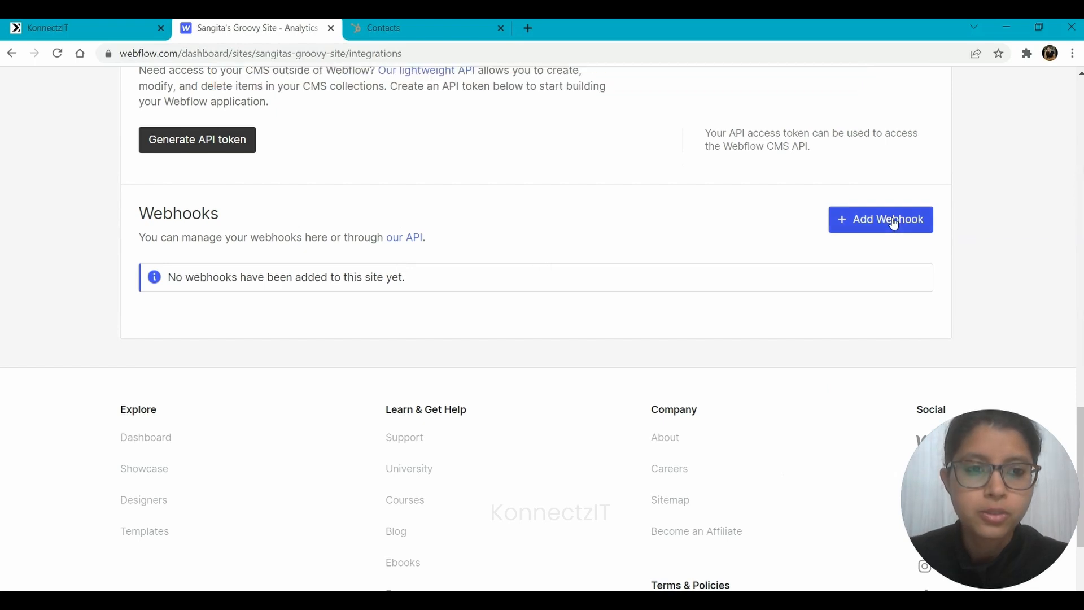
# Add a Form submission webhook in Webflow pointing at the copied KonnectzIT URL.
pyautogui.click(892, 221)
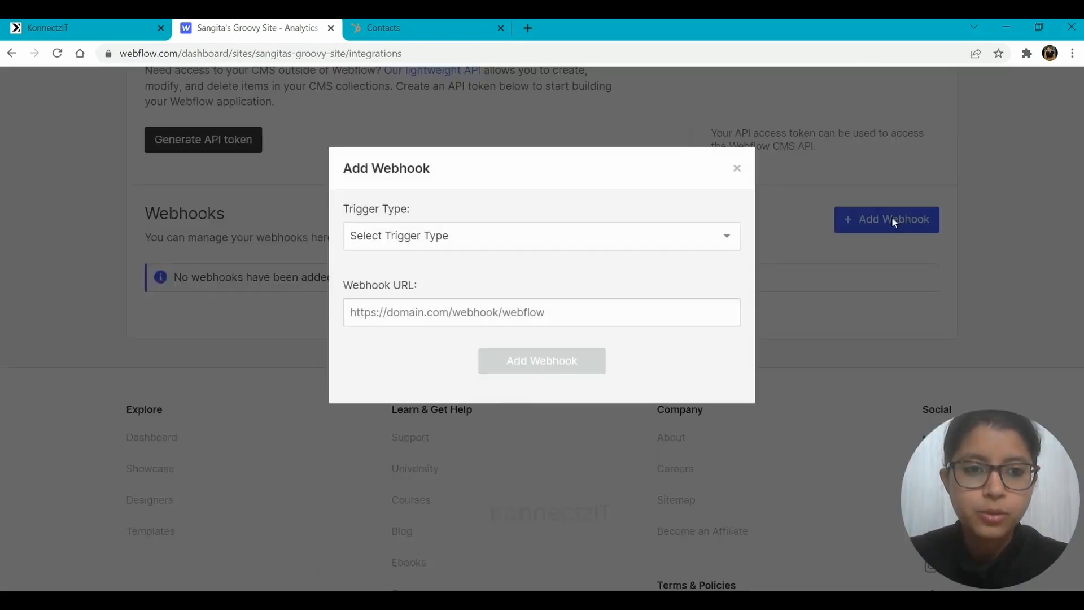
pyautogui.click(468, 242)
pyautogui.click(68, 28)
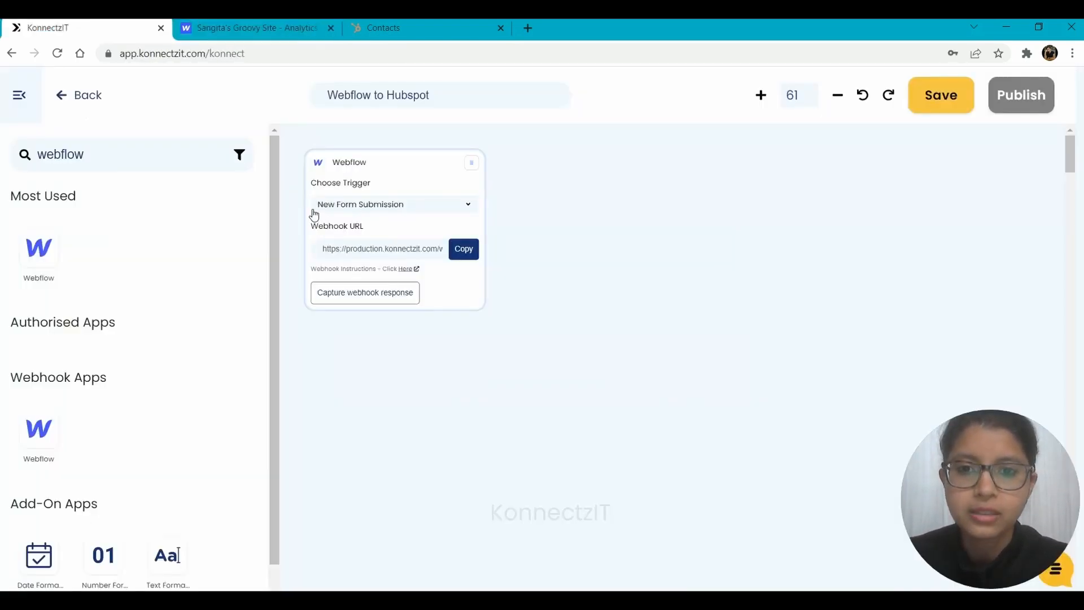
pyautogui.hotkey('ctrl', 'Tab')
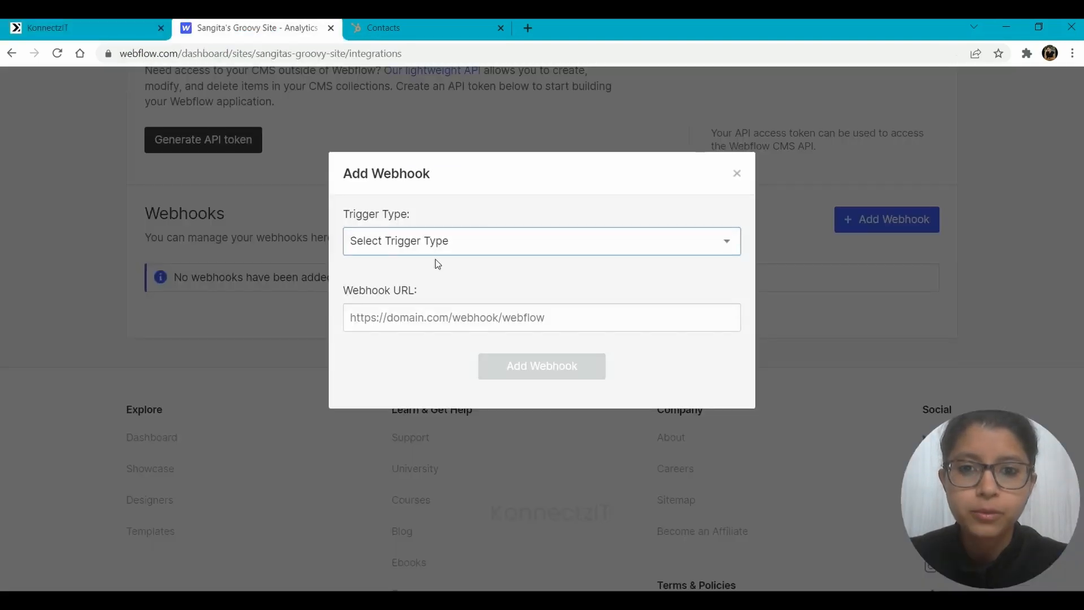
pyautogui.click(424, 252)
pyautogui.click(425, 276)
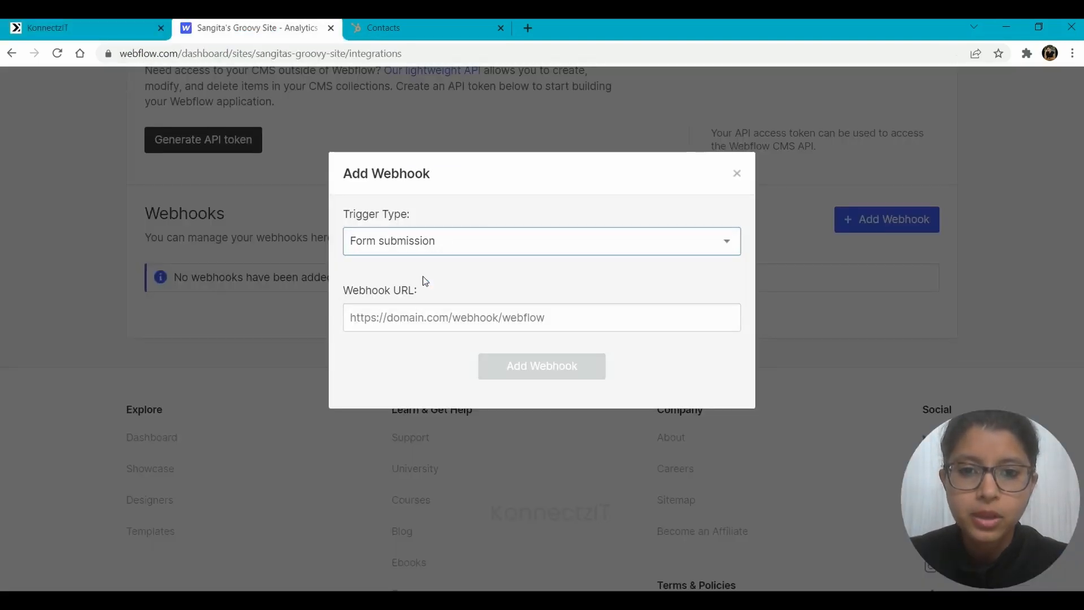
pyautogui.click(407, 318)
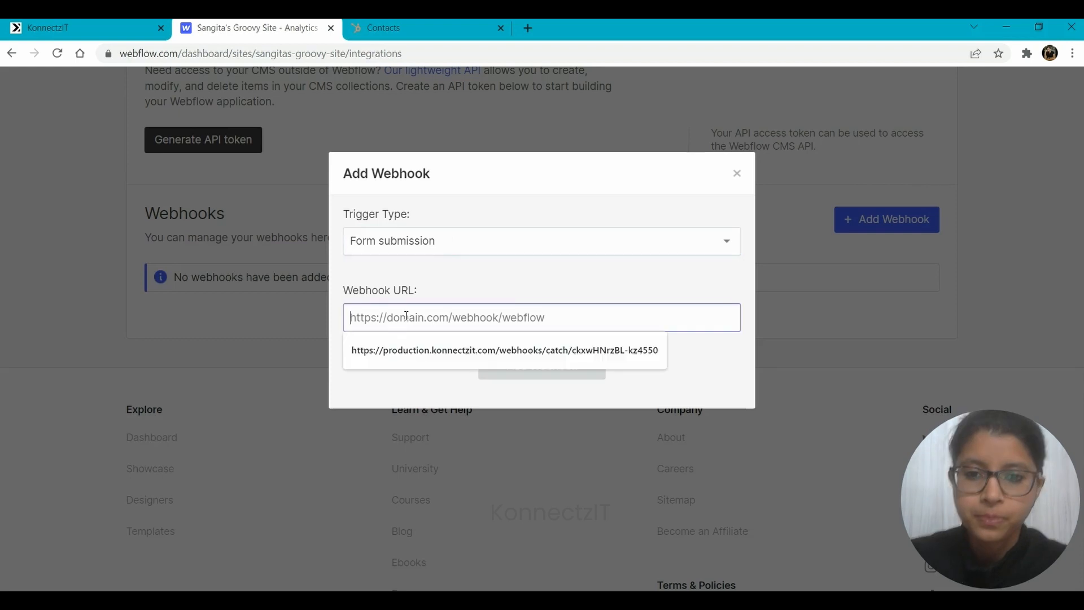
pyautogui.hotkey('ctrl', 'v')
pyautogui.click(558, 372)
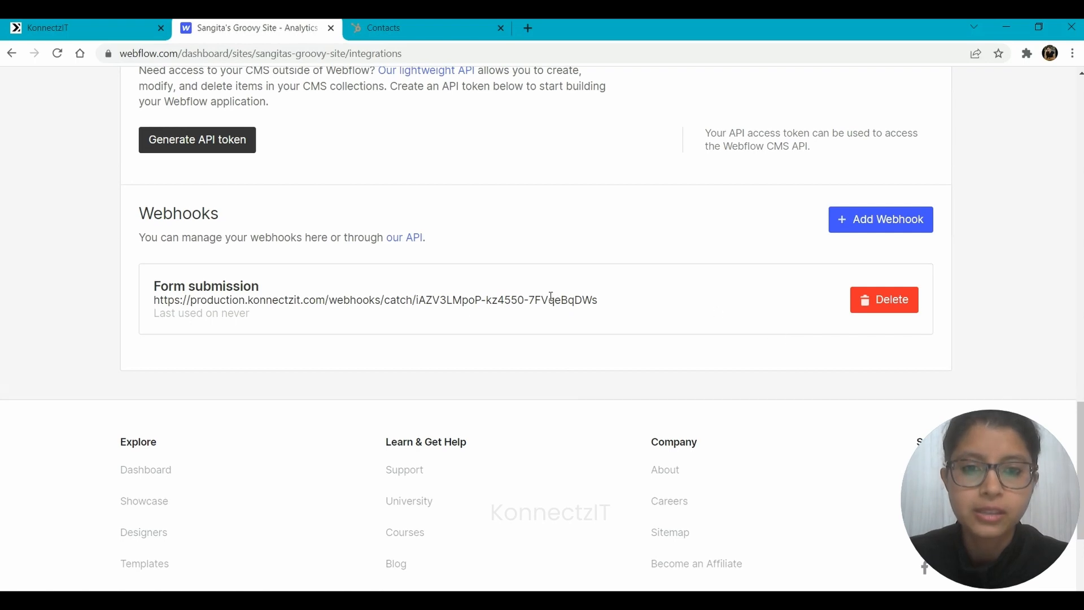
# Set the KonnectzIT trigger to capture the incoming webhook response.
pyautogui.scroll(10, 551, 296)
pyautogui.click(35, 23)
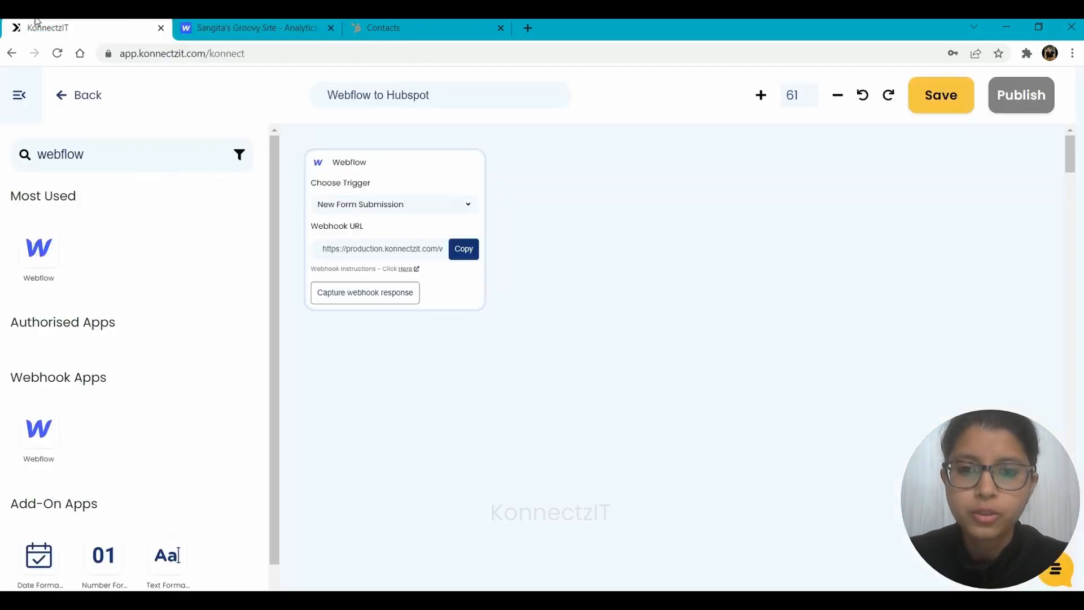
pyautogui.click(352, 292)
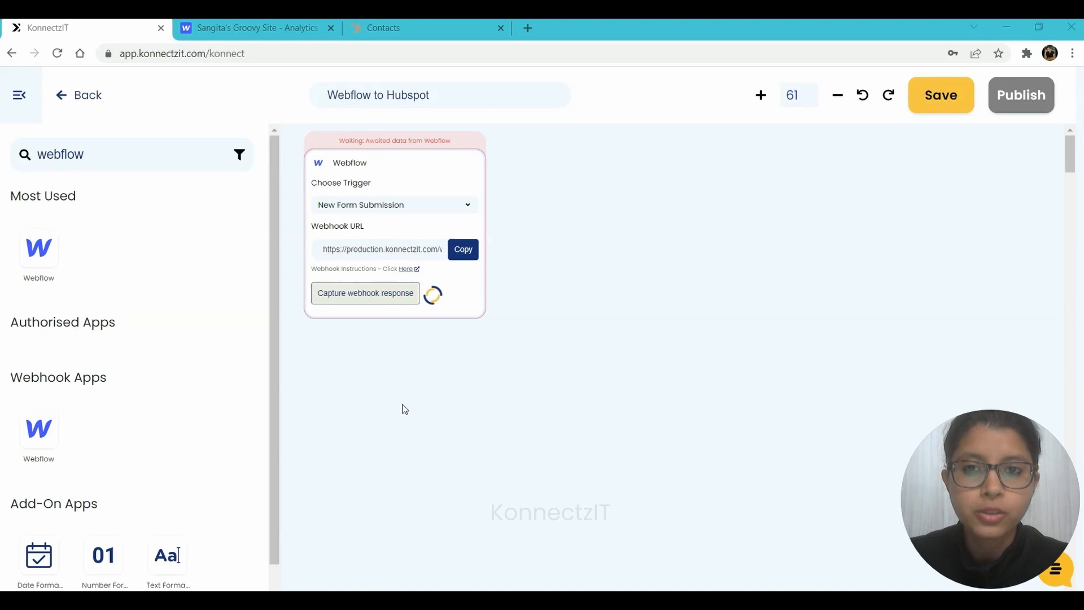
# Open the published webflow.io site in a new tab.
pyautogui.click(257, 27)
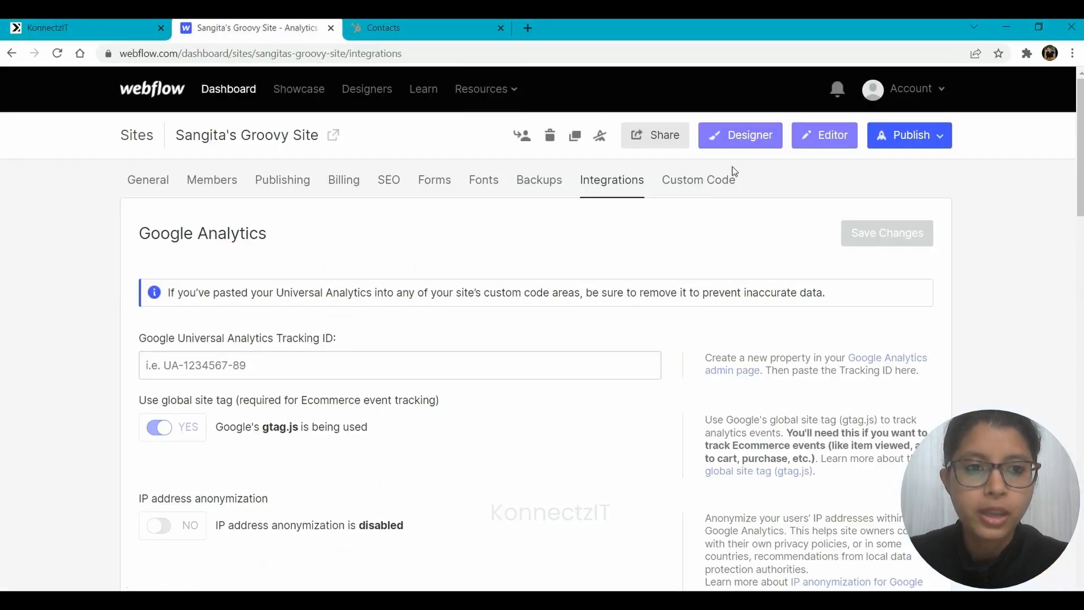
pyautogui.click(909, 135)
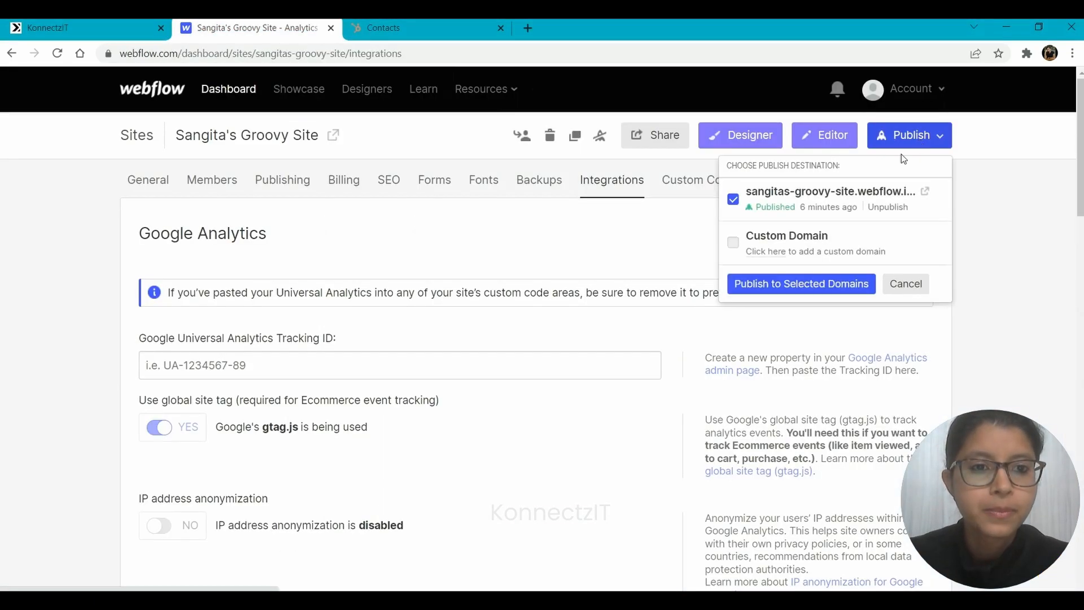
pyautogui.middleClick(924, 193)
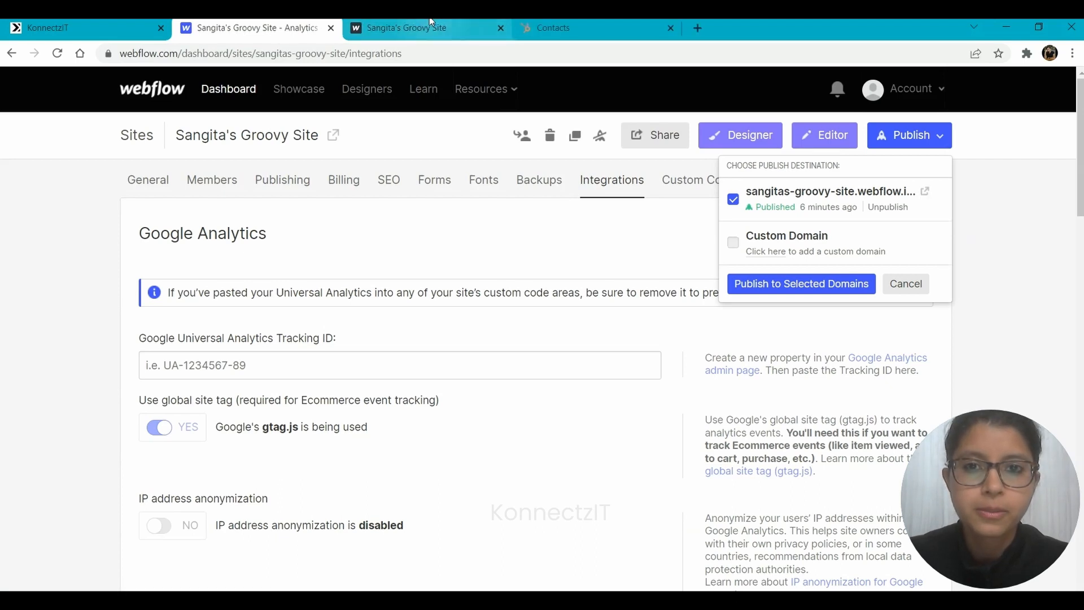
pyautogui.click(431, 26)
# Fill the contact form with a test person's name, email, phone and company KonnectzIT, and submit it.
pyautogui.click(123, 162)
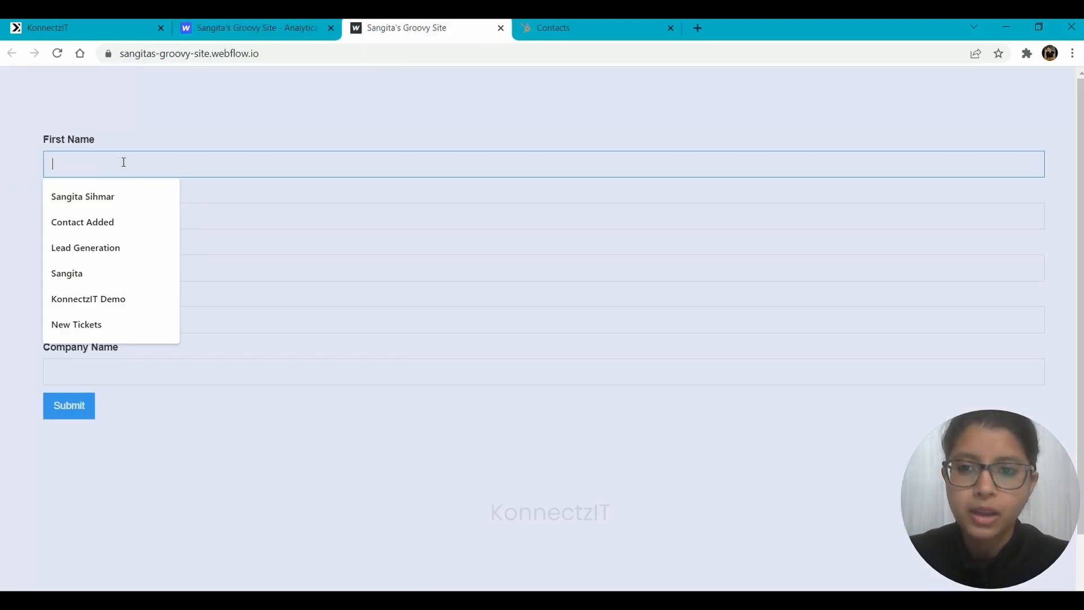
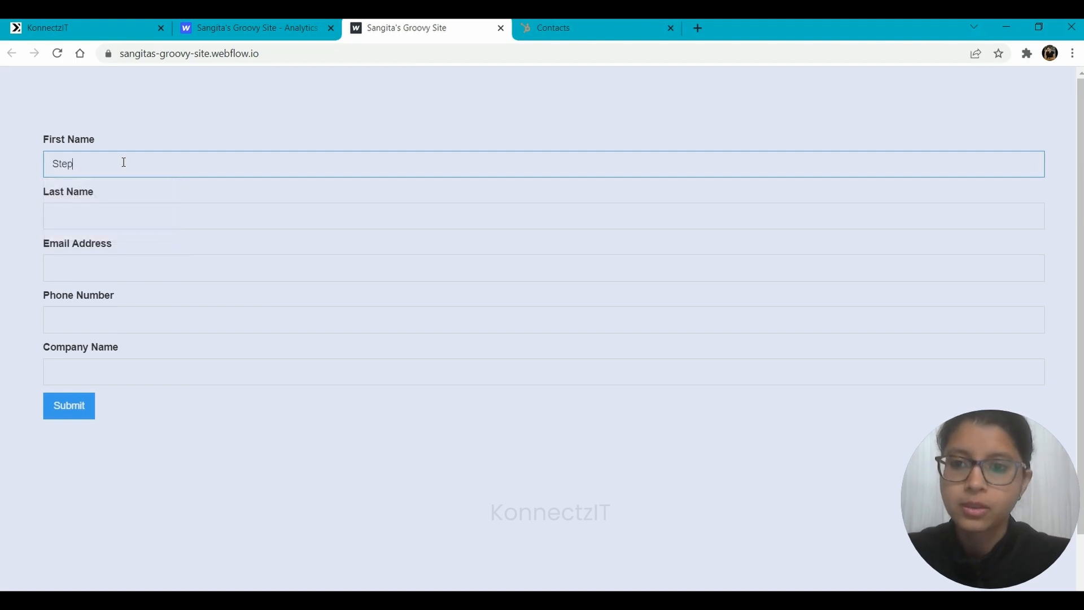
pyautogui.press('Tab')
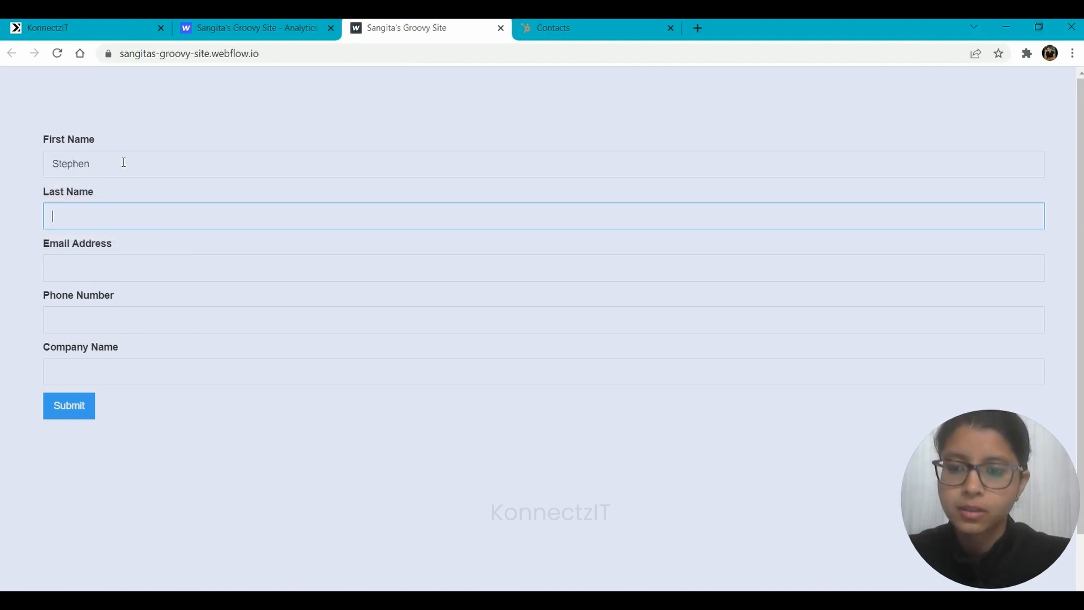
pyautogui.press('Tab')
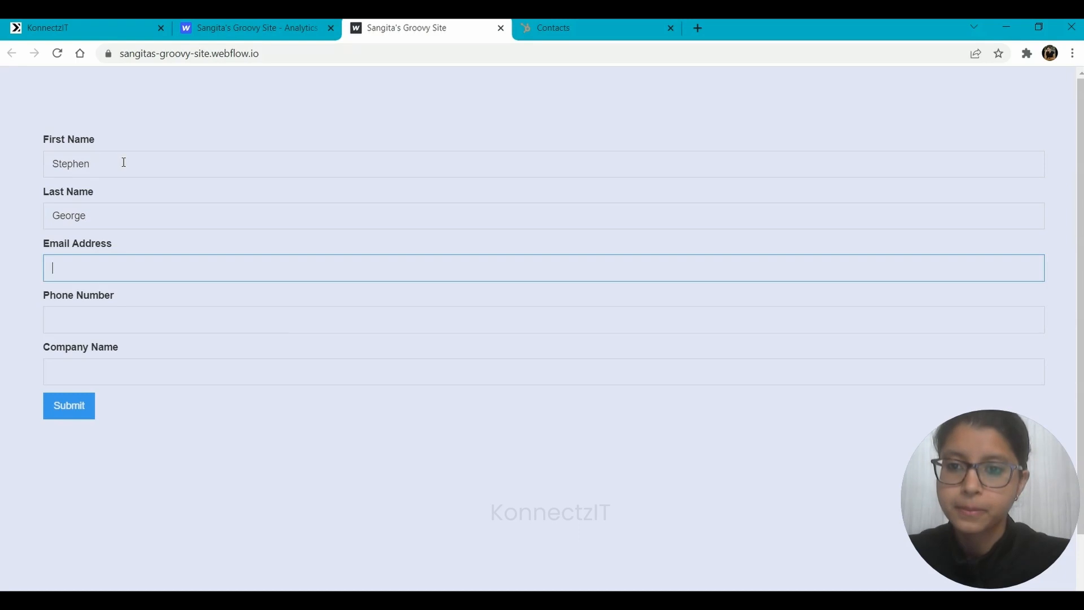
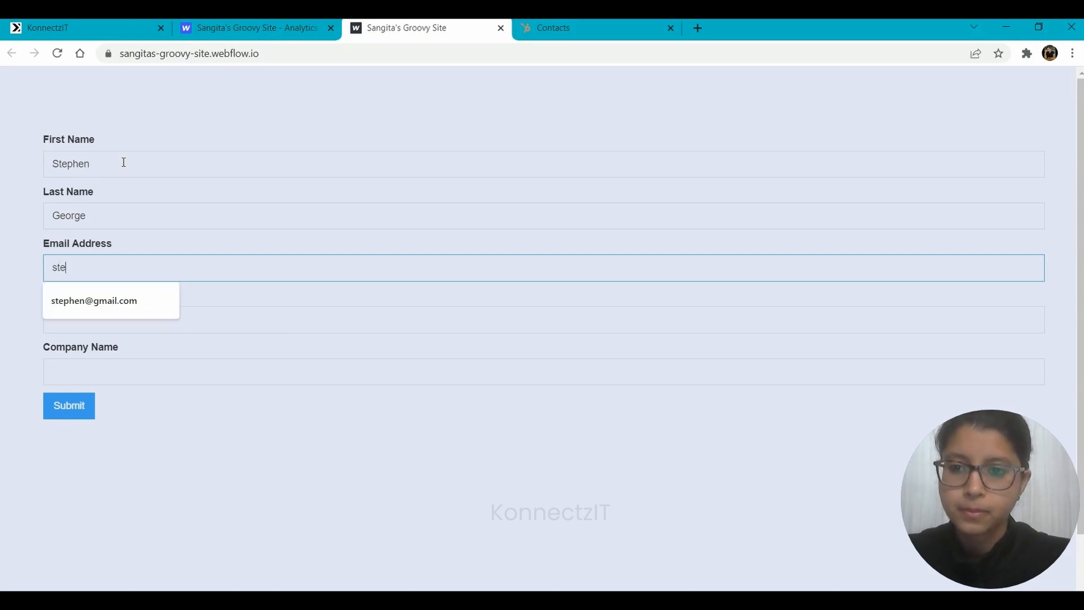
pyautogui.press('Down')
pyautogui.press('Tab')
pyautogui.press('Tab')
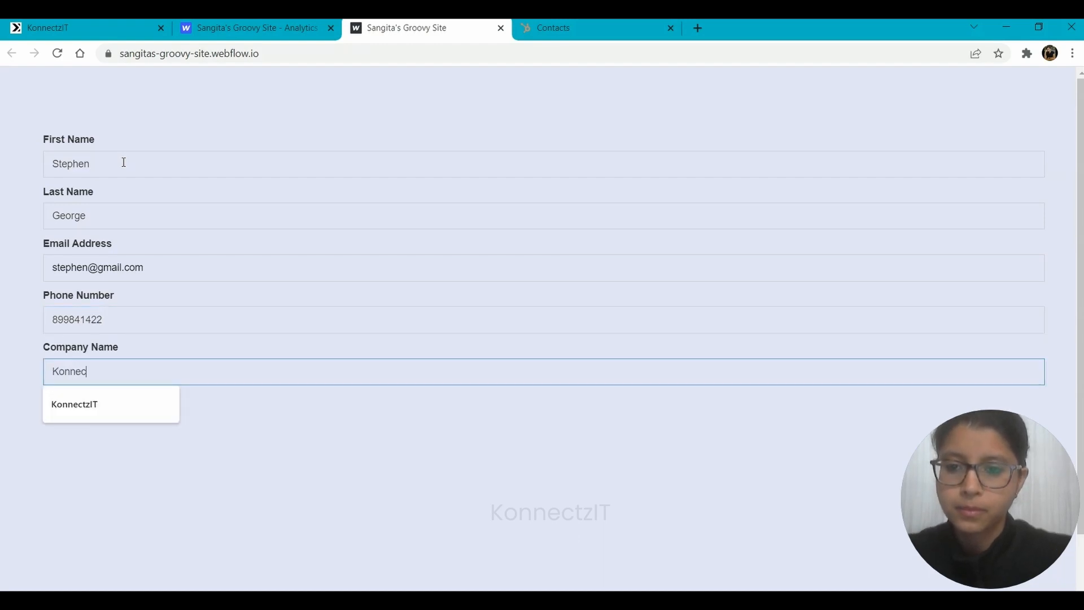
pyautogui.press('Down')
pyautogui.press('Return')
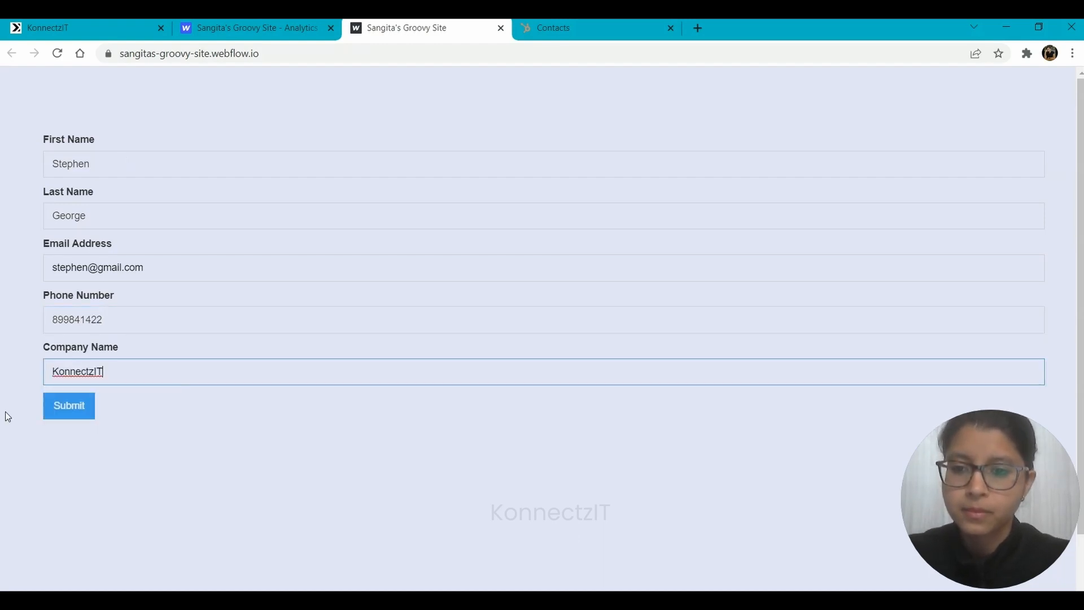
pyautogui.click(69, 418)
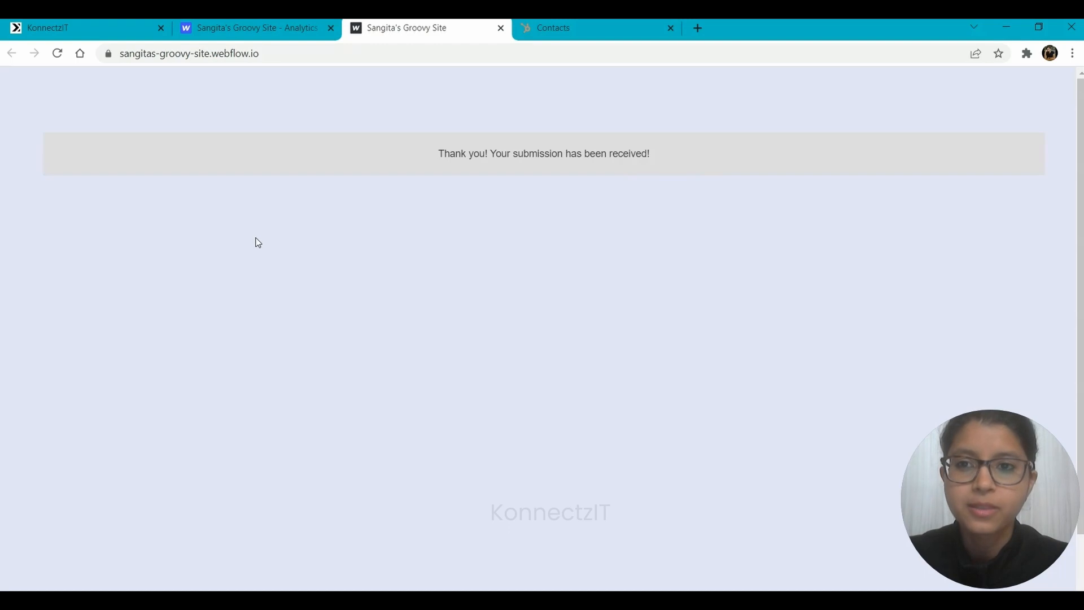
pyautogui.click(96, 28)
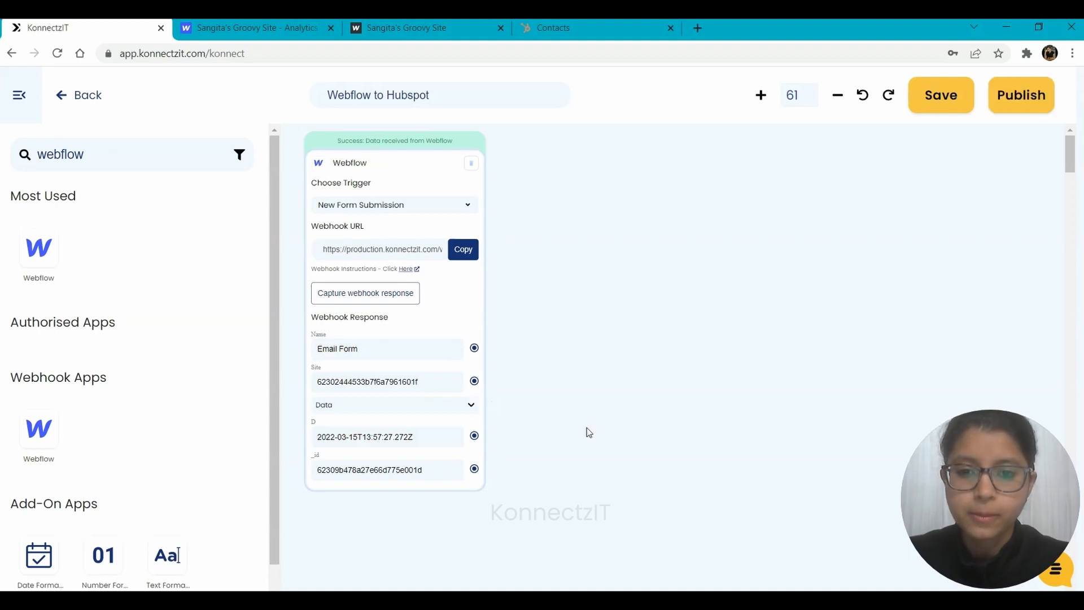
# Expand the captured Data to review the test entry's name, email, phone and company values.
pyautogui.click(471, 407)
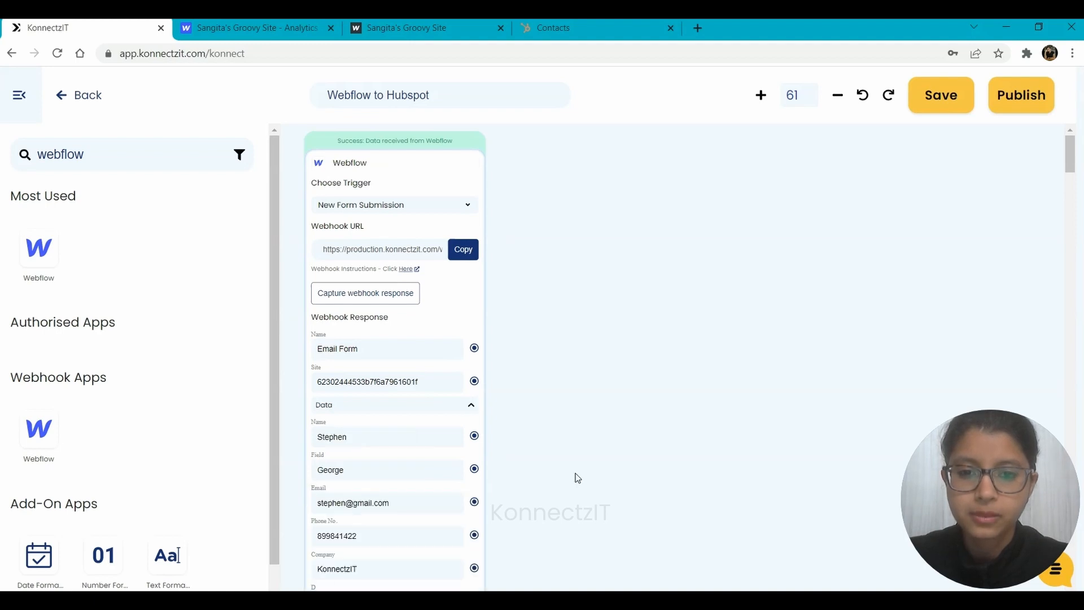
pyautogui.scroll(-3, 588, 350)
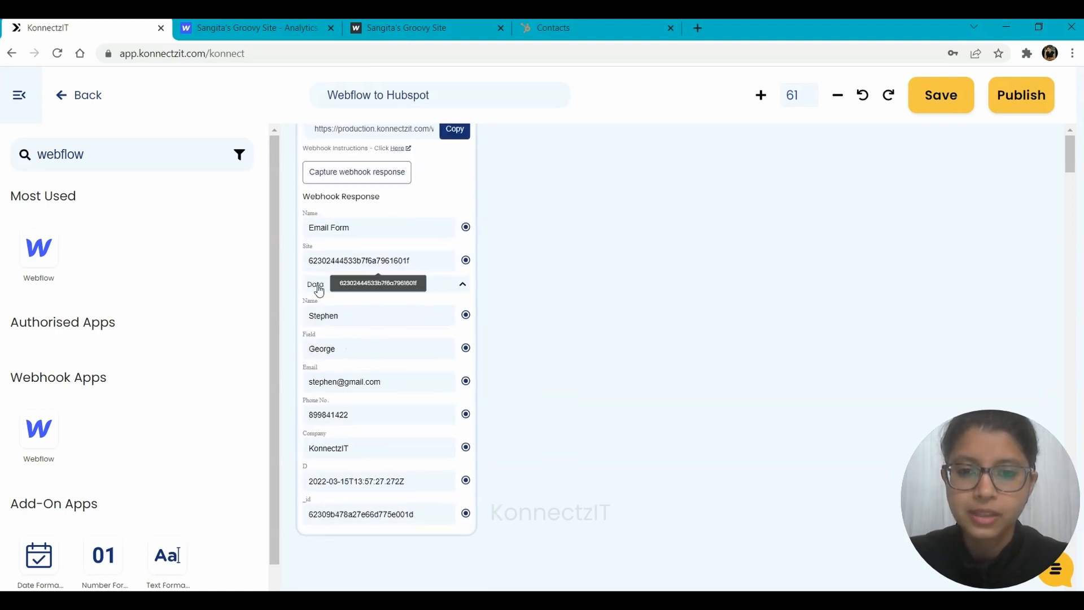
pyautogui.click(389, 27)
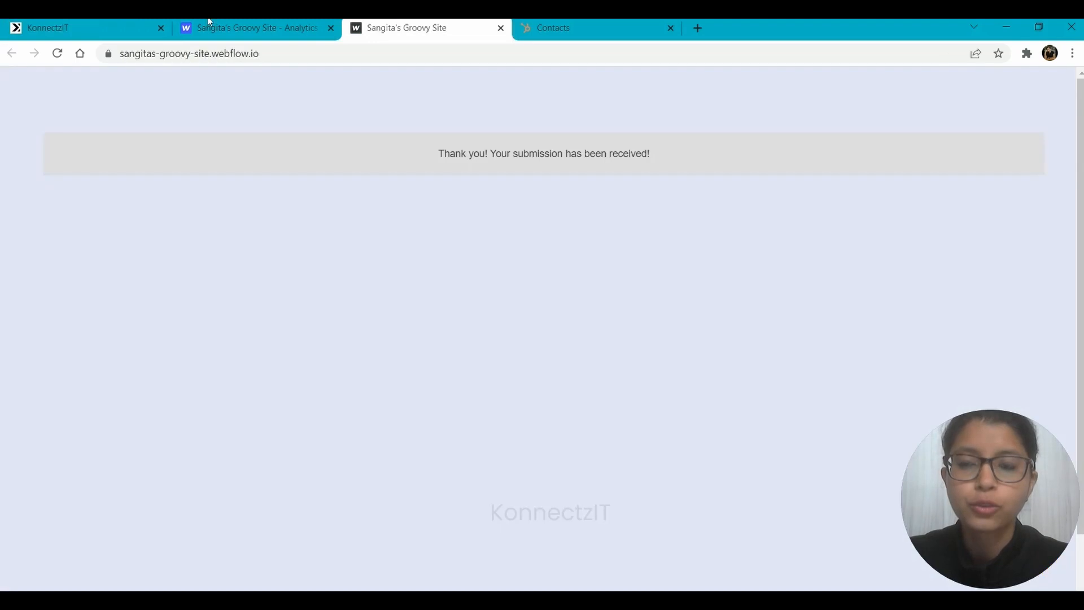
pyautogui.click(59, 20)
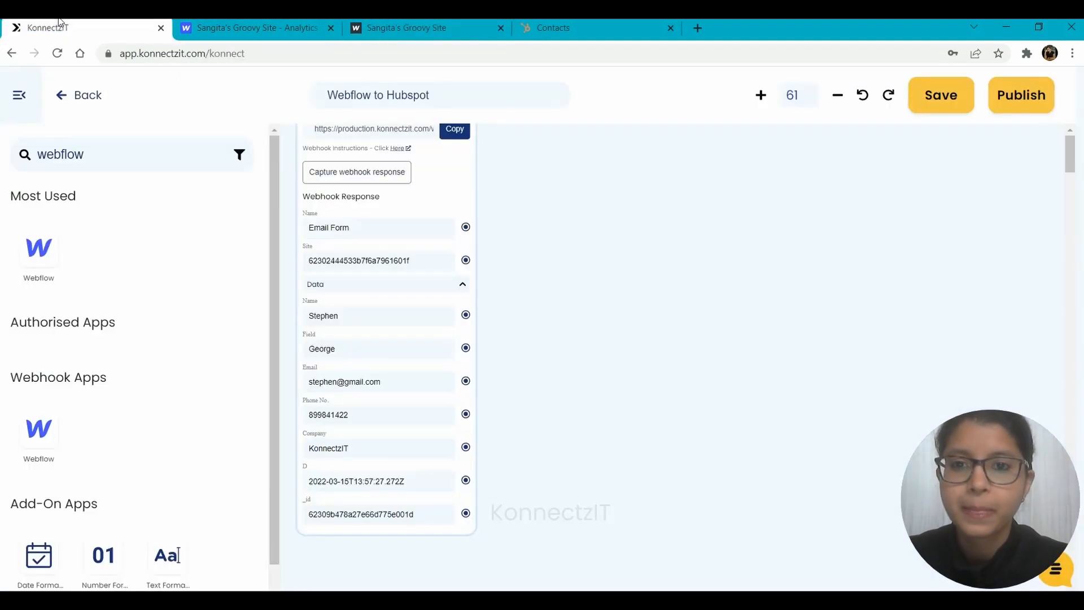
pyautogui.scroll(3, 469, 177)
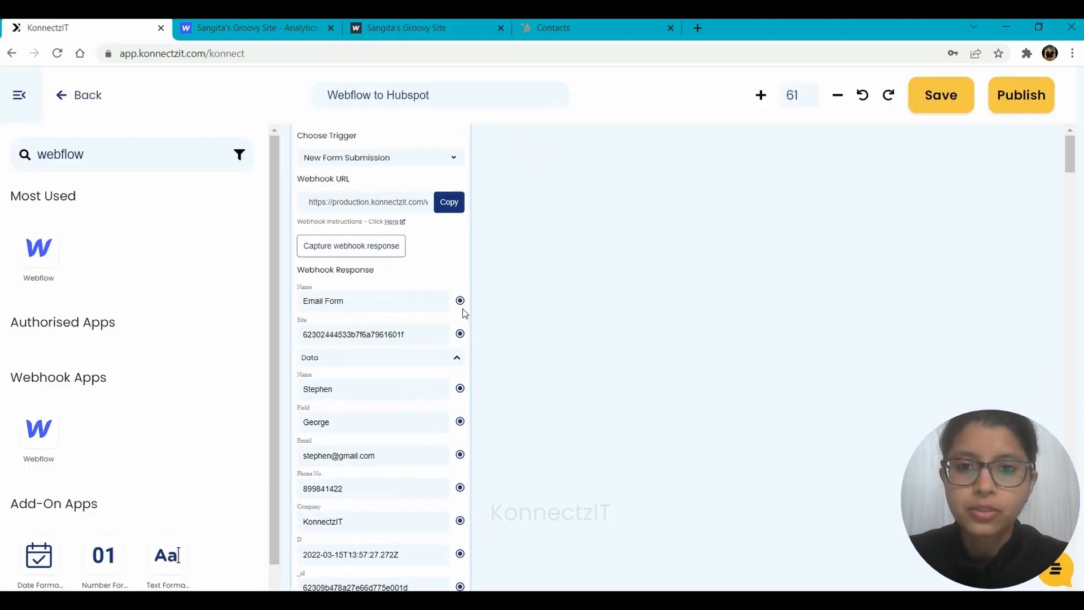
# Add a Hubspot step on the Use Case Account with the Create Or Update Contact action.
pyautogui.moveTo(94, 149); pyautogui.dragTo(21, 155)
pyautogui.write('hubsp')
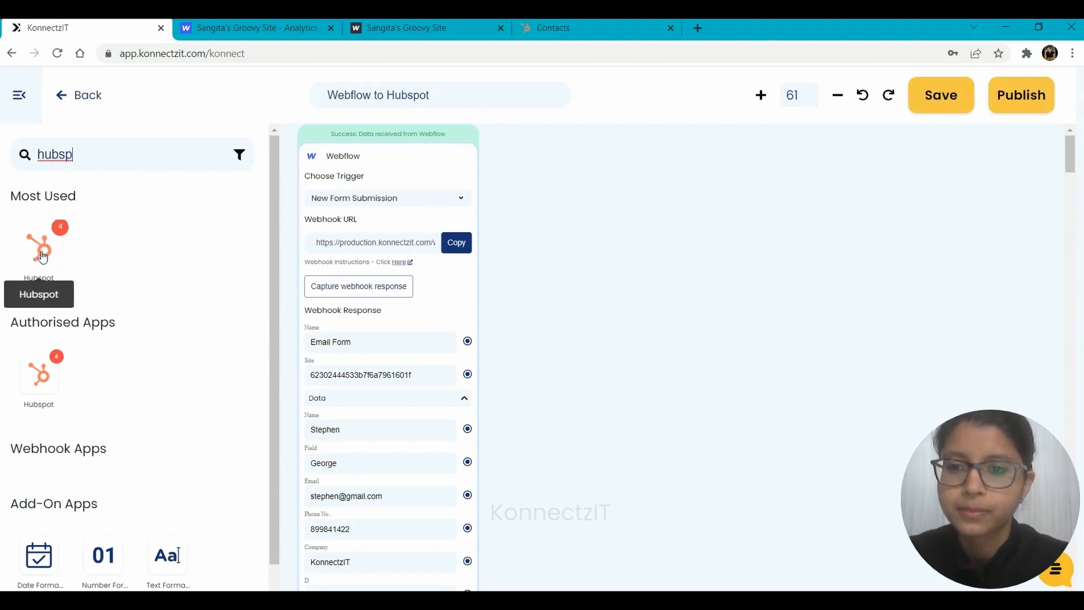
pyautogui.moveTo(39, 248); pyautogui.dragTo(573, 148)
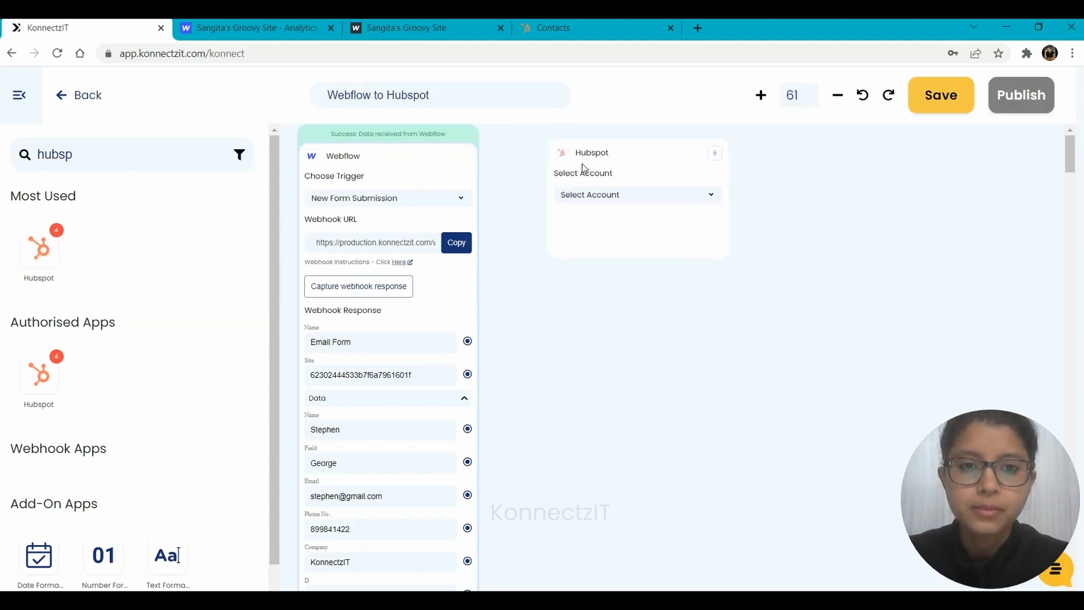
pyautogui.click(595, 204)
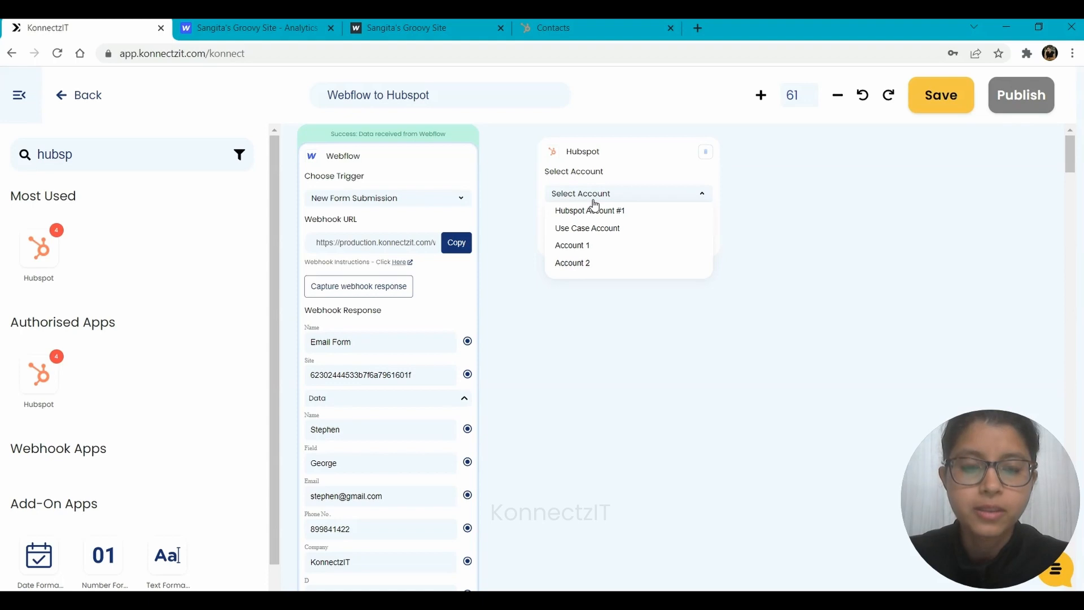
pyautogui.click(598, 232)
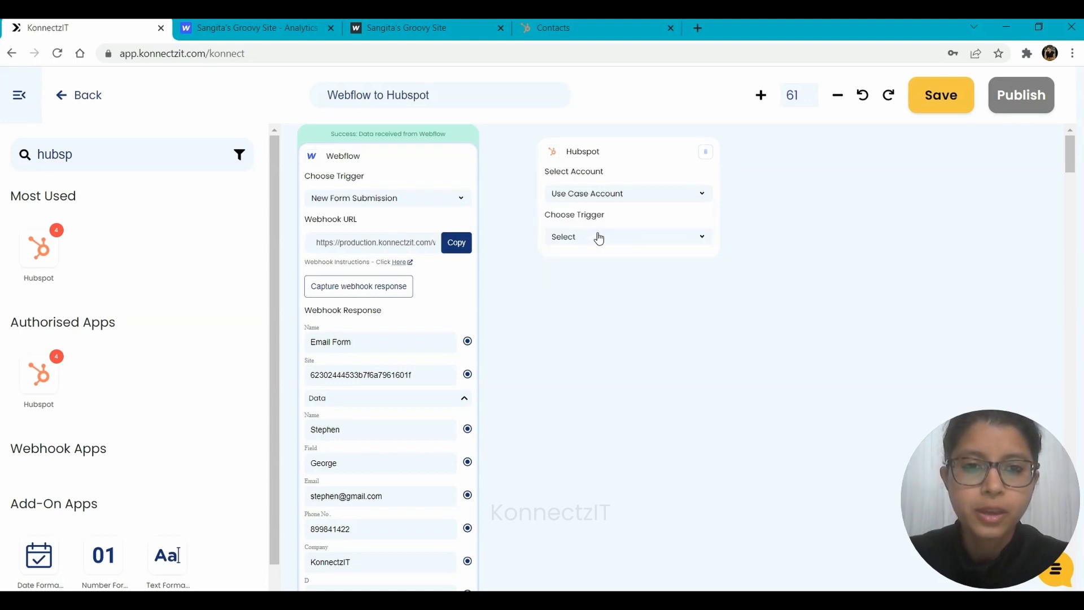
pyautogui.click(599, 238)
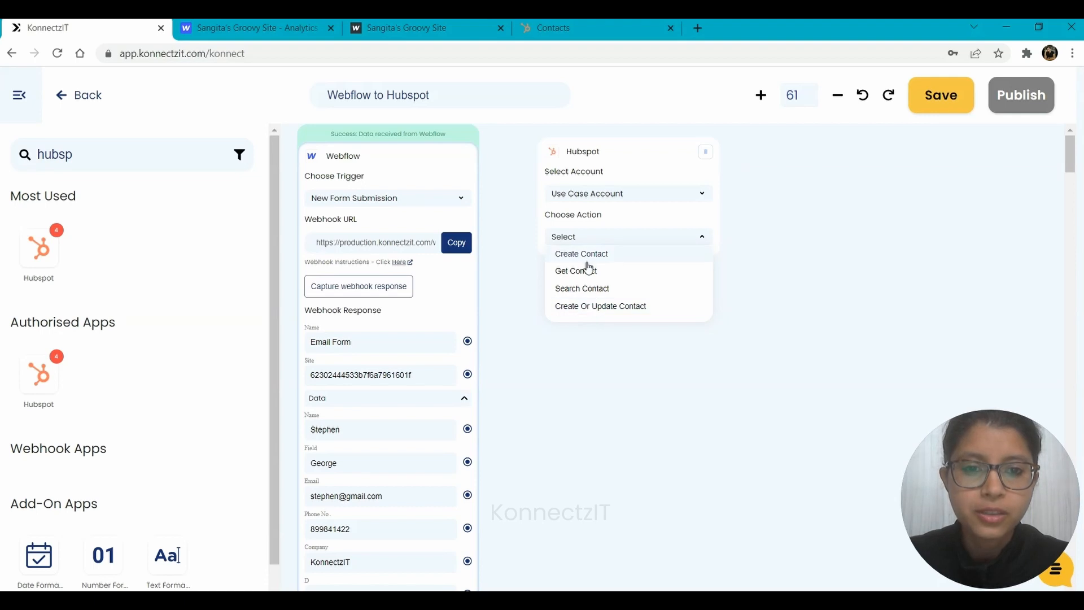
pyautogui.click(595, 315)
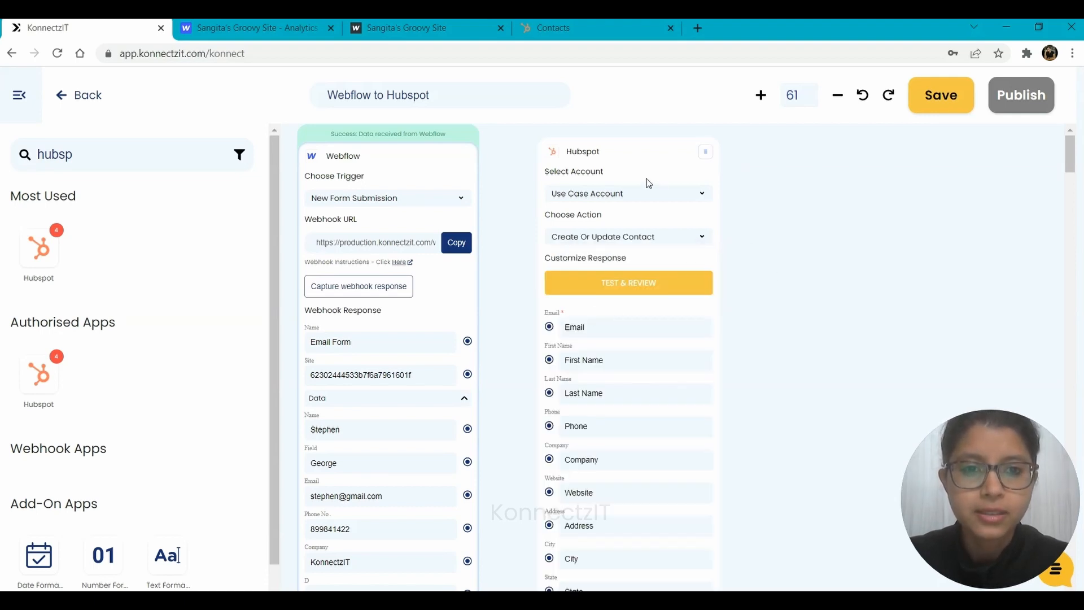
# Wire Webflow's Name, Field, Email, Phone No. and Company outputs into HubSpot's matching contact fields.
pyautogui.moveTo(634, 159); pyautogui.dragTo(679, 154)
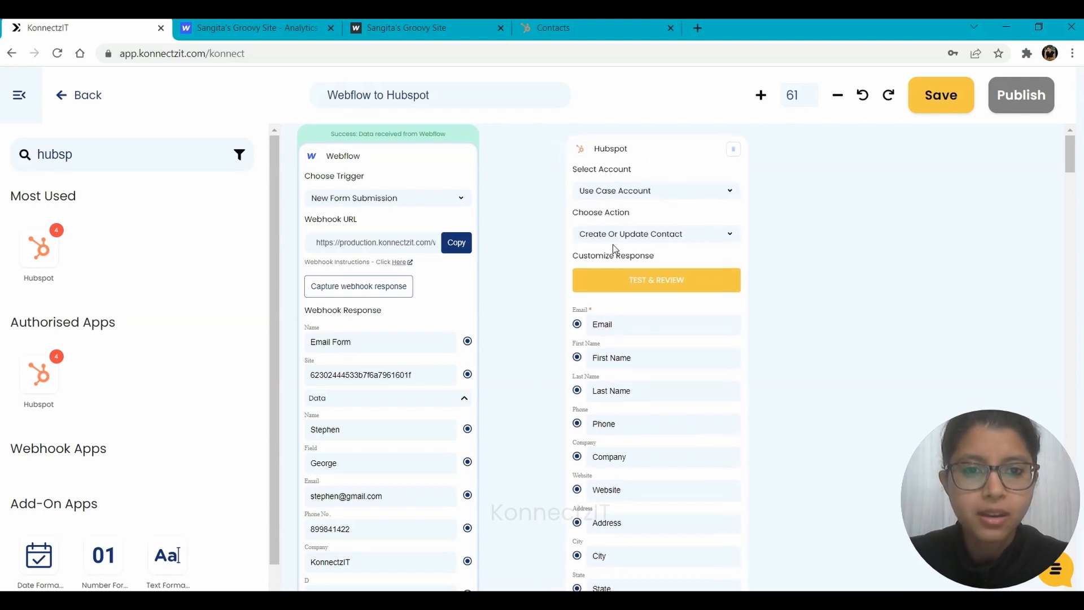
pyautogui.moveTo(793, 406); pyautogui.dragTo(800, 314)
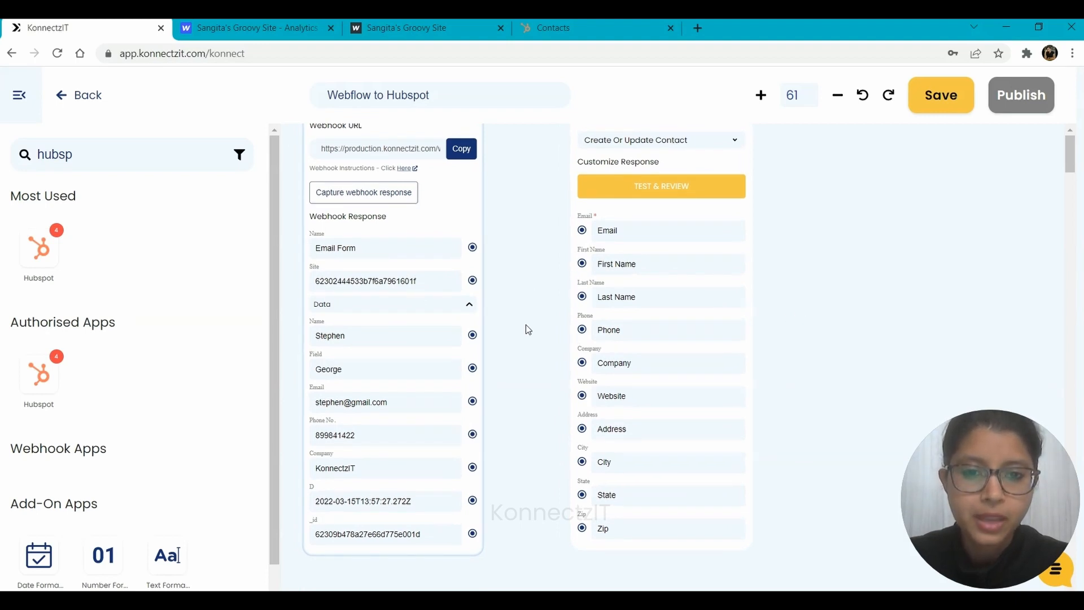
pyautogui.moveTo(473, 339); pyautogui.dragTo(582, 264)
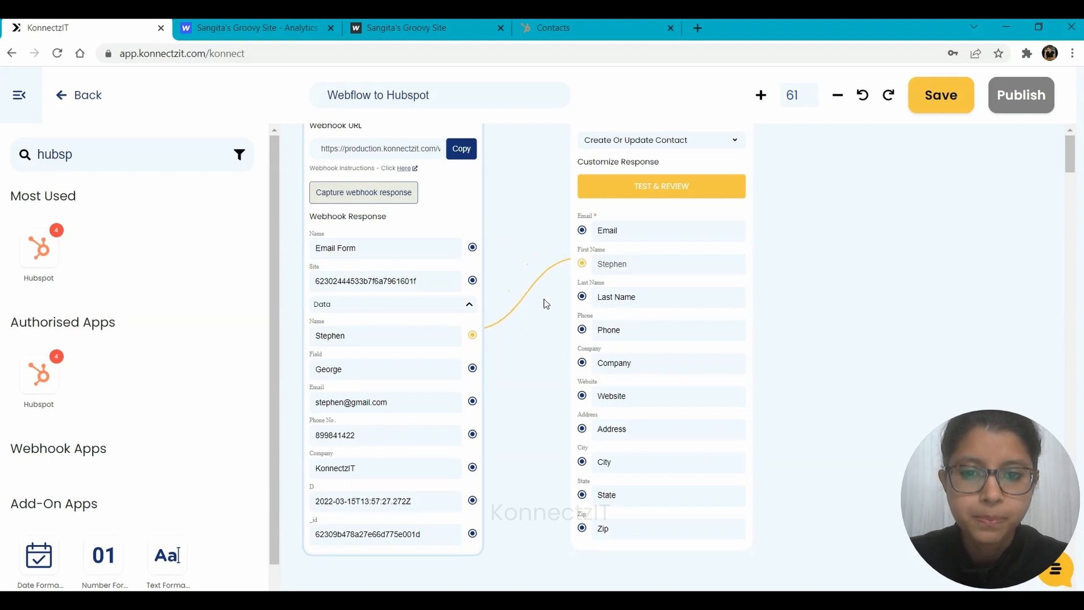
pyautogui.moveTo(474, 368); pyautogui.dragTo(582, 299)
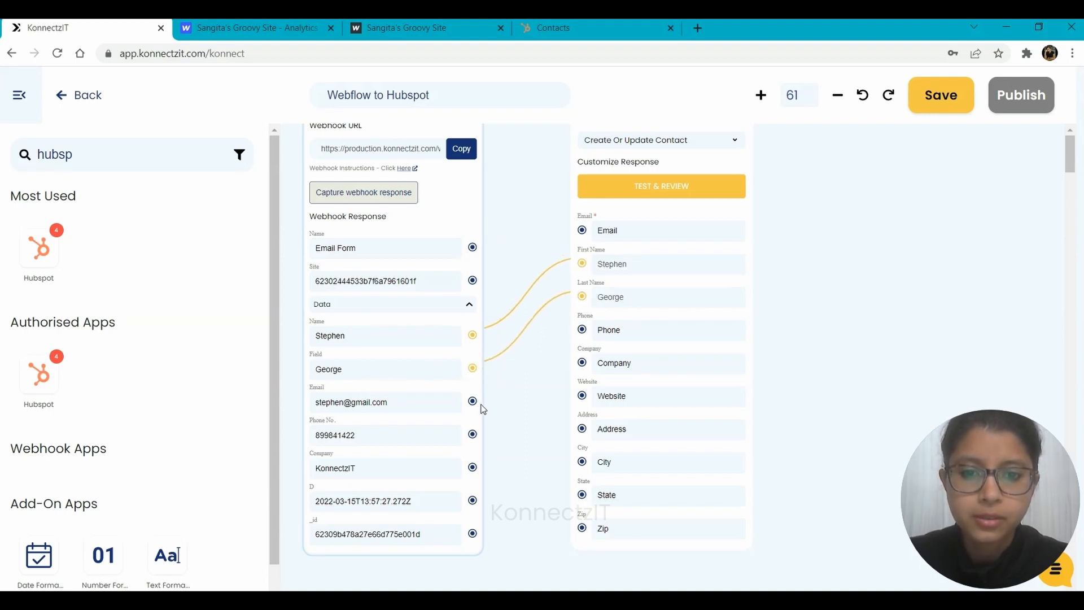
pyautogui.moveTo(473, 402); pyautogui.dragTo(586, 232)
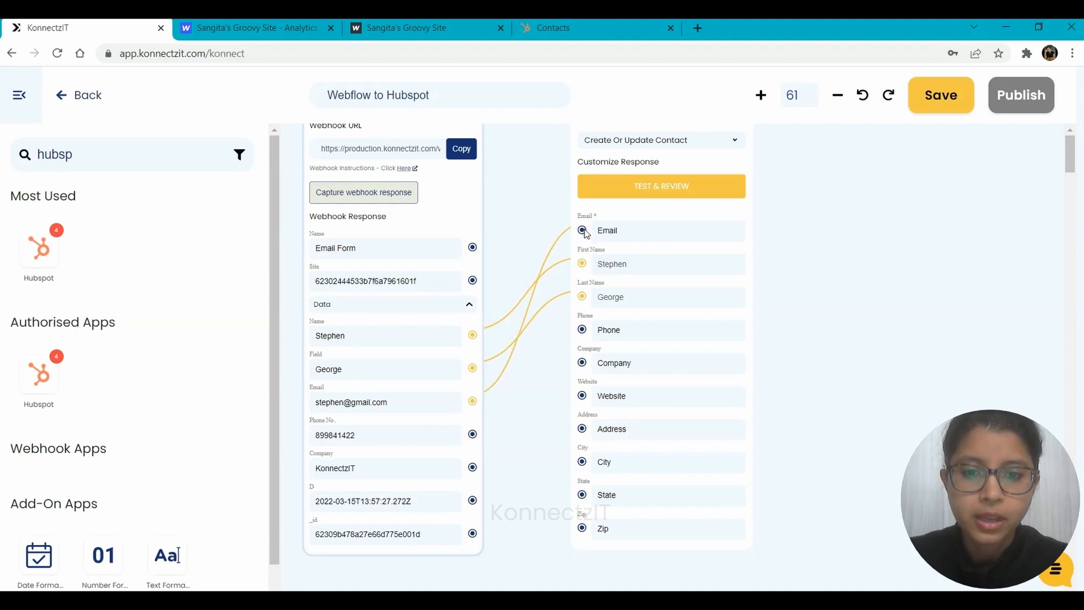
pyautogui.moveTo(473, 434); pyautogui.dragTo(581, 331)
pyautogui.moveTo(474, 468); pyautogui.dragTo(584, 363)
pyautogui.moveTo(841, 261); pyautogui.dragTo(830, 330)
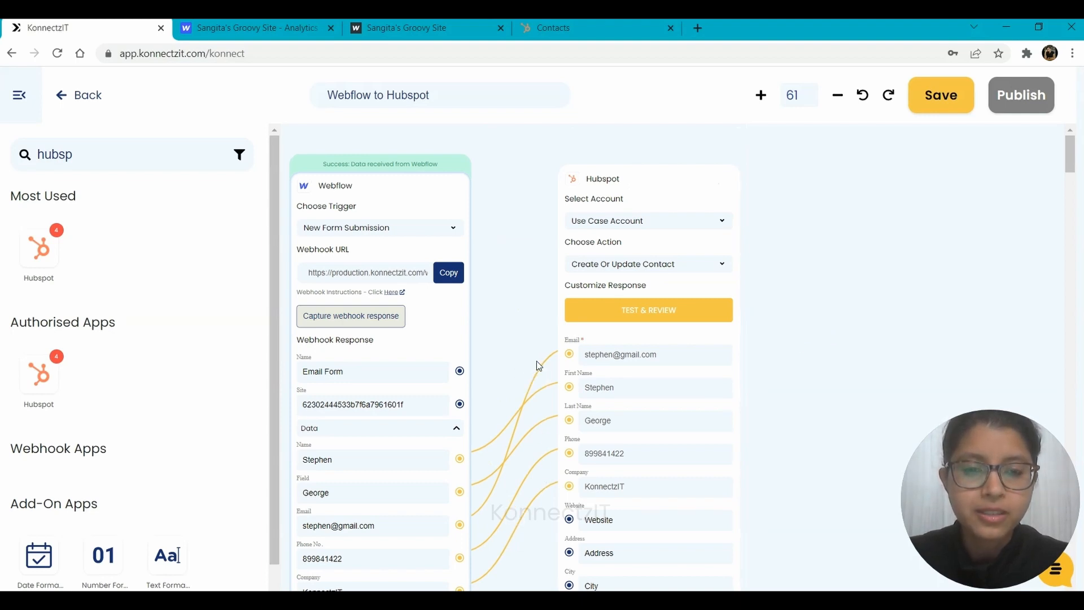
# Send the mapped test contact to HubSpot, publish the konnect, and reopen Webflow to Hubspot for editing.
pyautogui.click(663, 311)
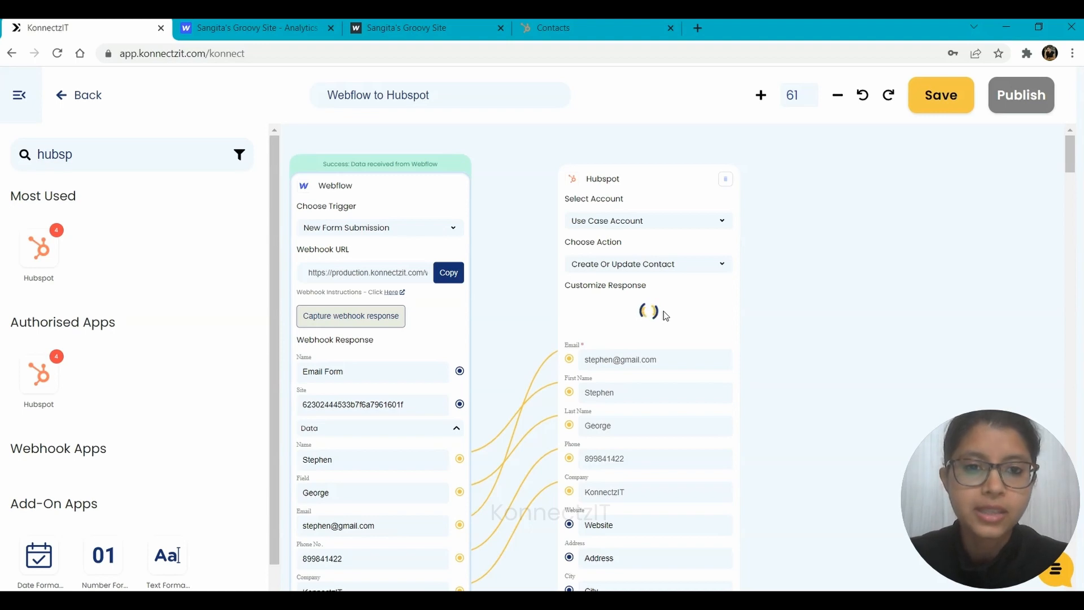
pyautogui.moveTo(629, 171)
pyautogui.mouseDown()
pyautogui.moveTo(627, 192)
pyautogui.moveTo(629, 181)
pyautogui.mouseUp()
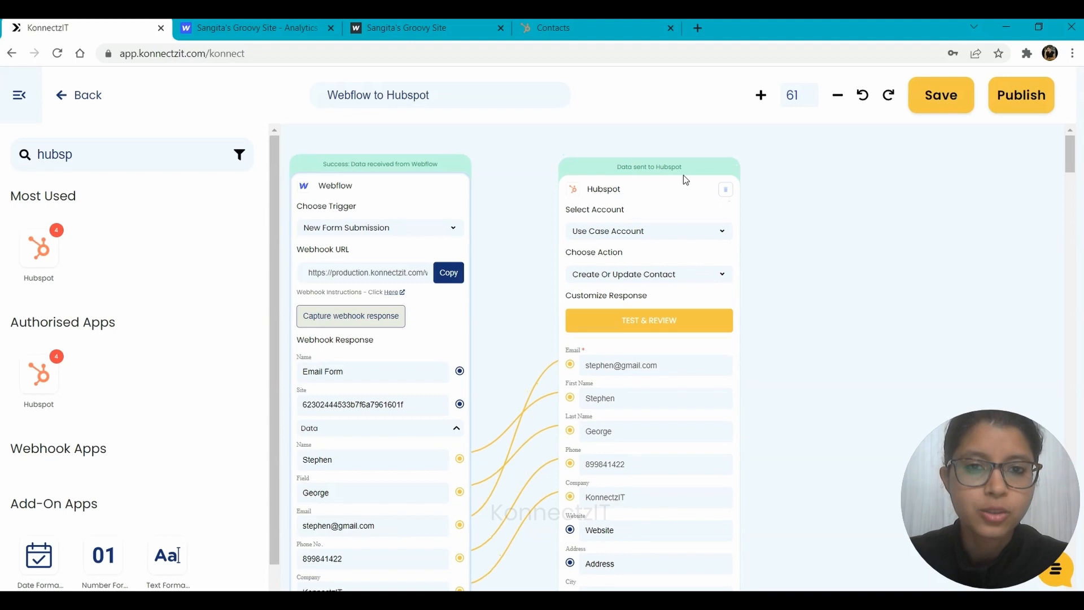
pyautogui.click(1020, 104)
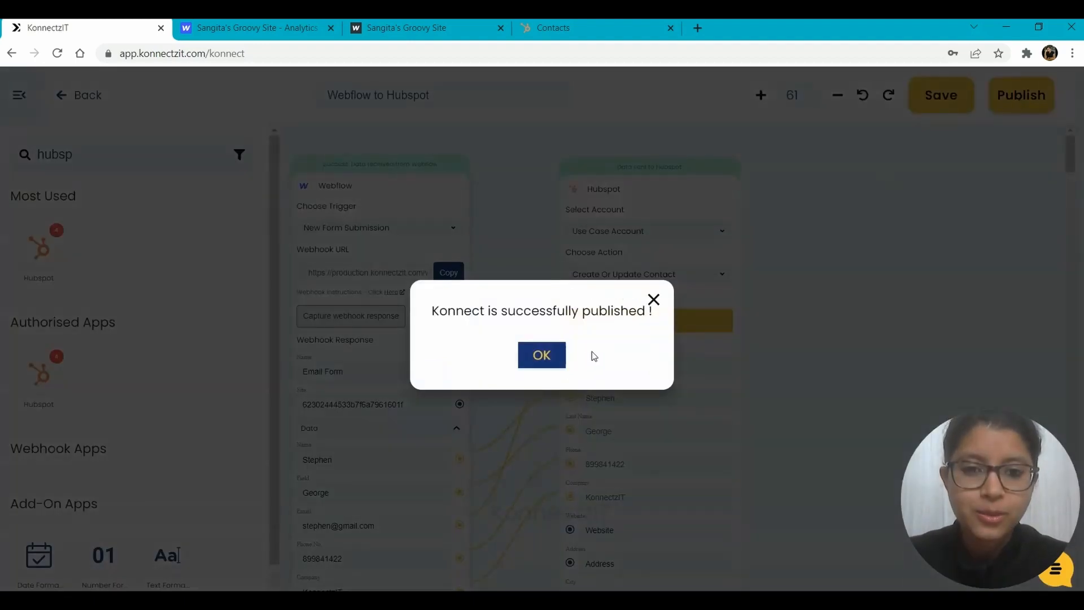
pyautogui.click(552, 362)
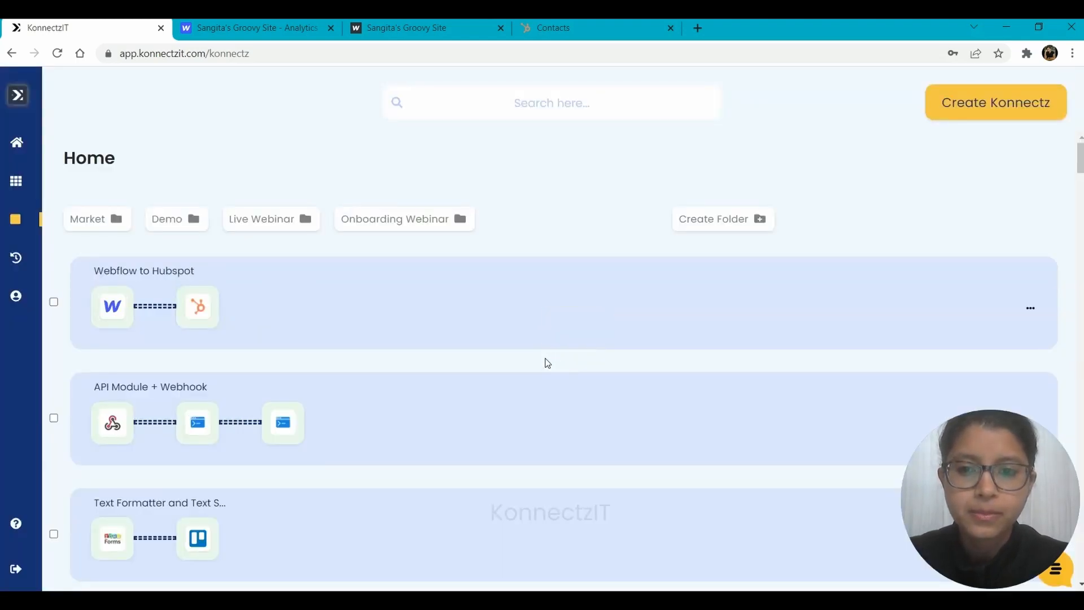
pyautogui.click(593, 305)
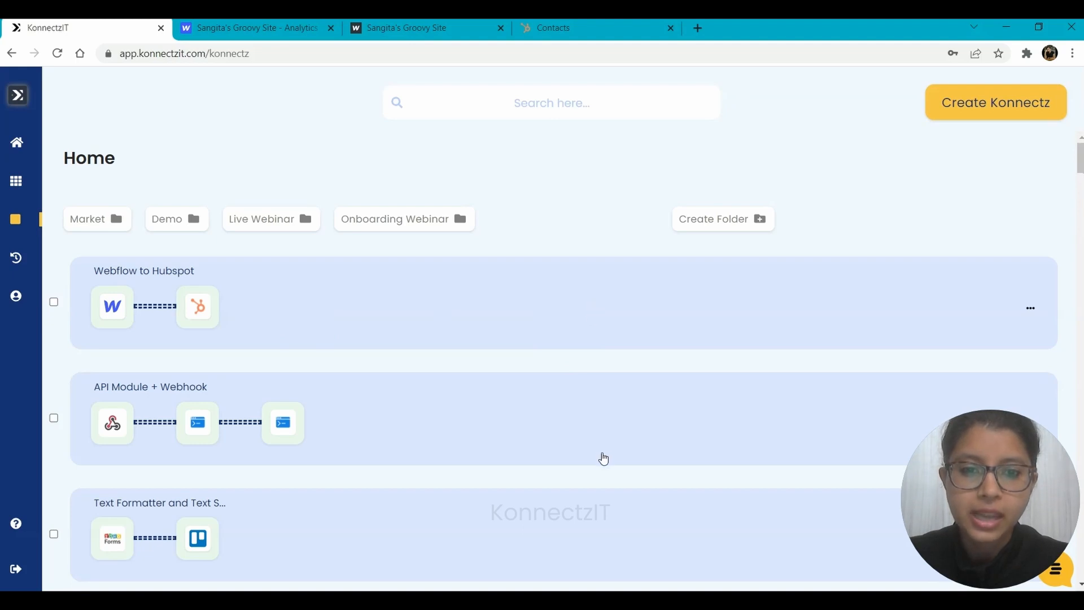
pyautogui.click(650, 377)
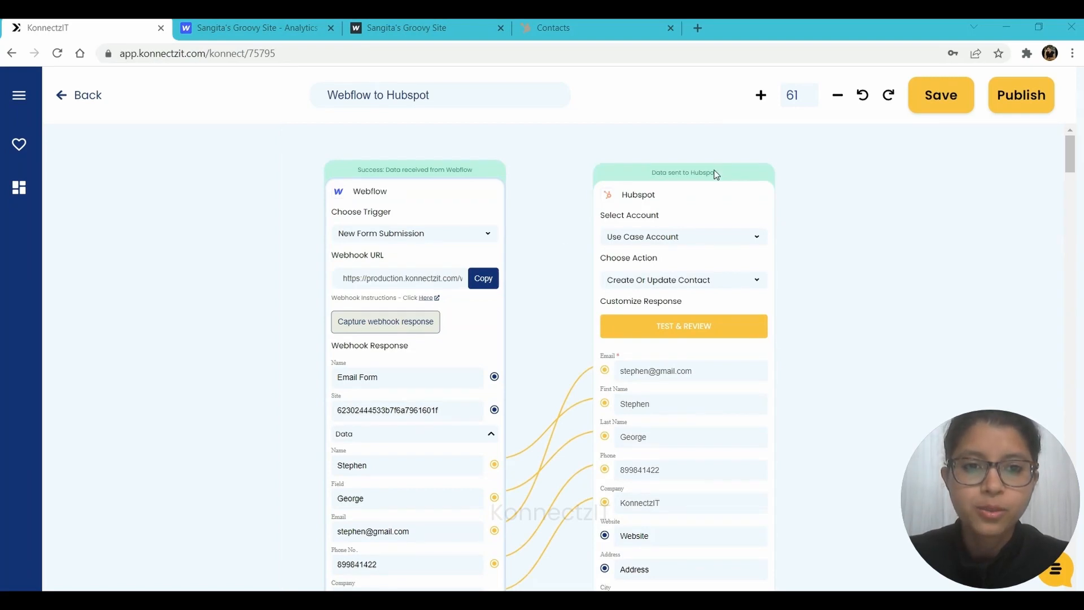
# Reload the HubSpot contacts list to show four records, then bring up the Webflow site form.
pyautogui.click(553, 27)
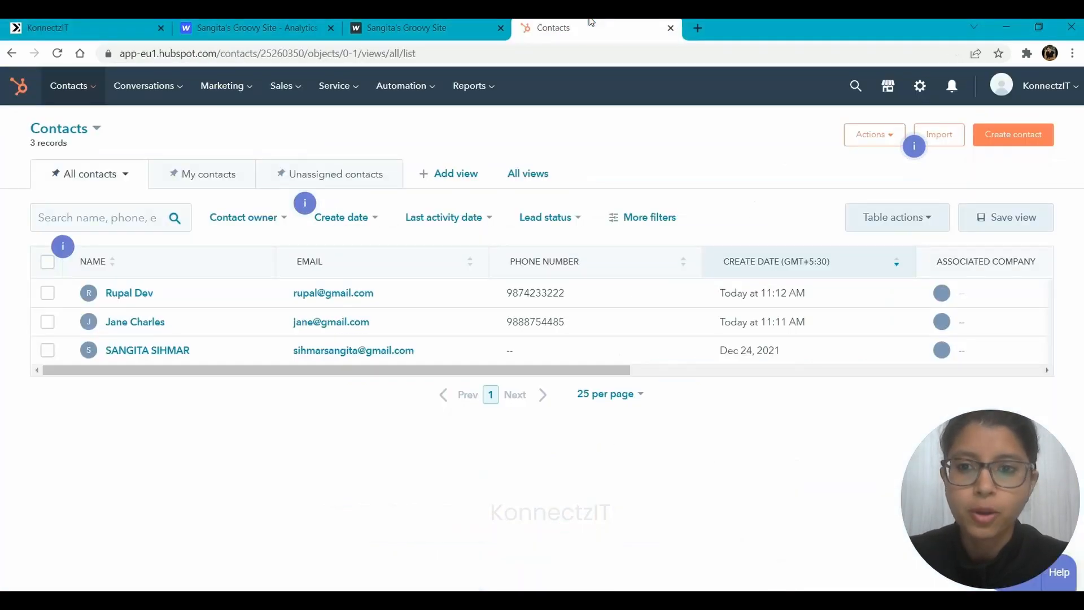
pyautogui.click(58, 53)
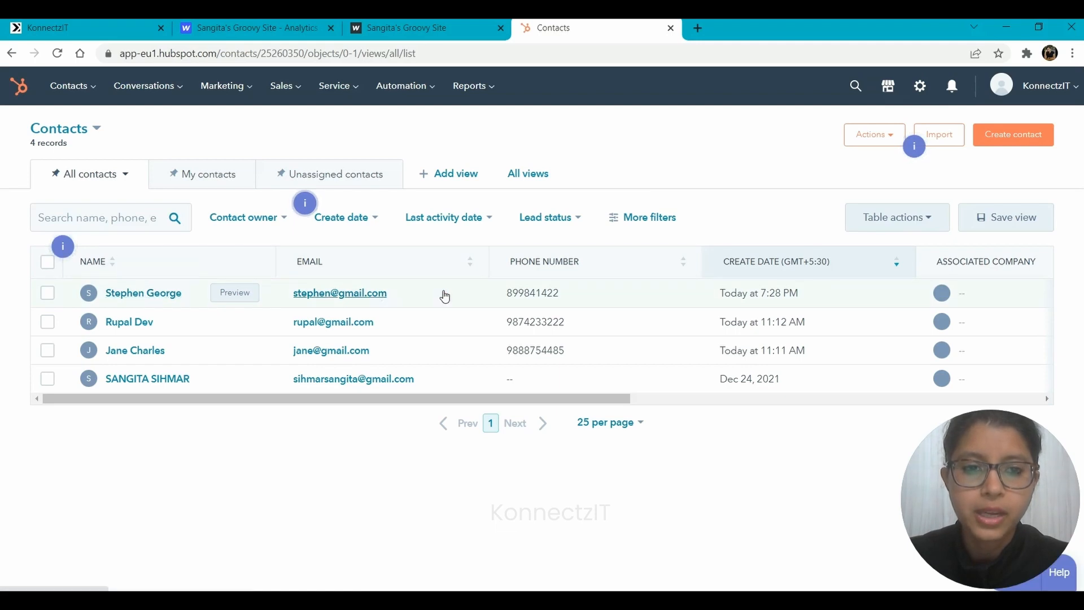
pyautogui.click(50, 22)
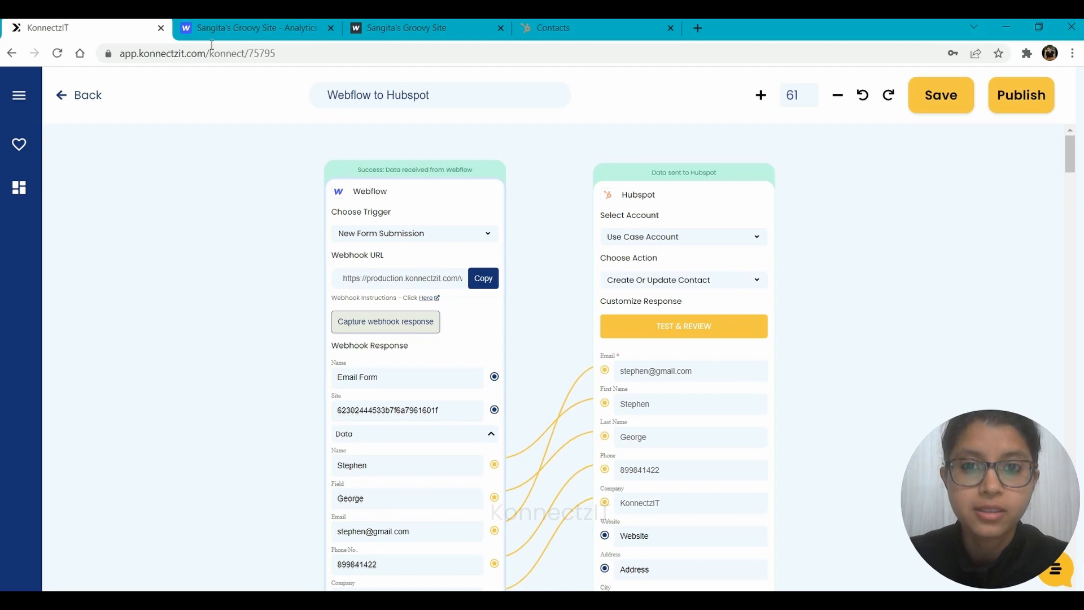
pyautogui.click(365, 22)
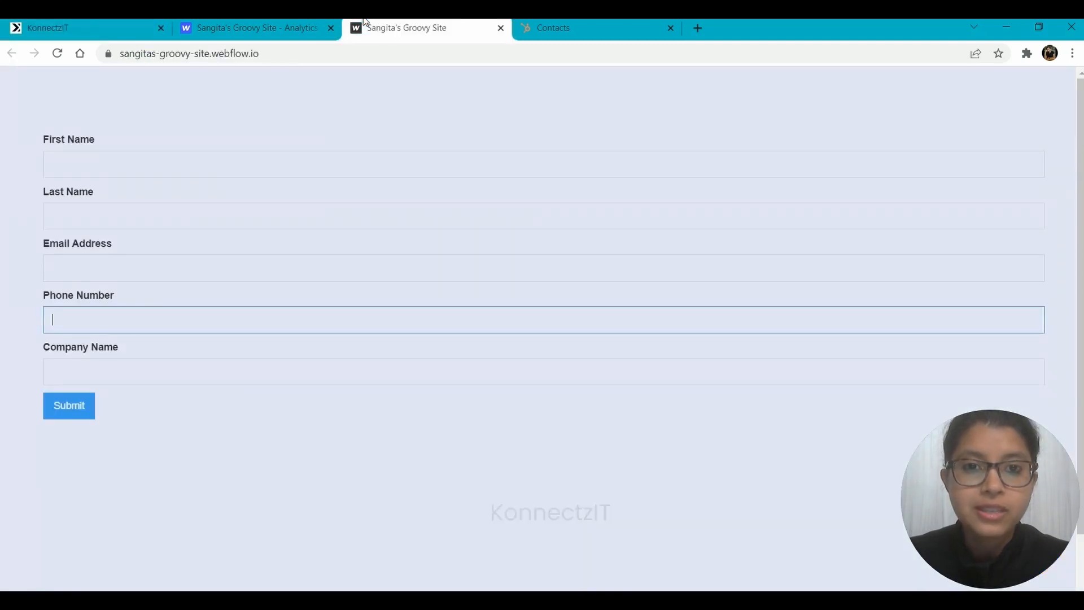
# Enter the second test contact's first name, last name and email address in the Webflow form.
pyautogui.click(288, 163)
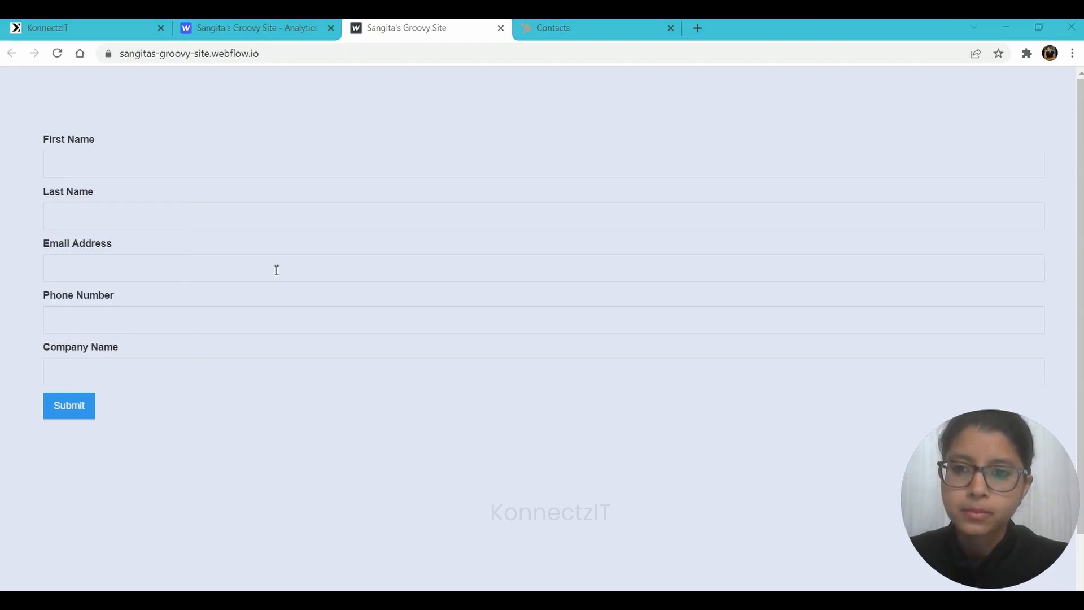
pyautogui.click(108, 162)
pyautogui.press('Tab')
pyautogui.press('Tab')
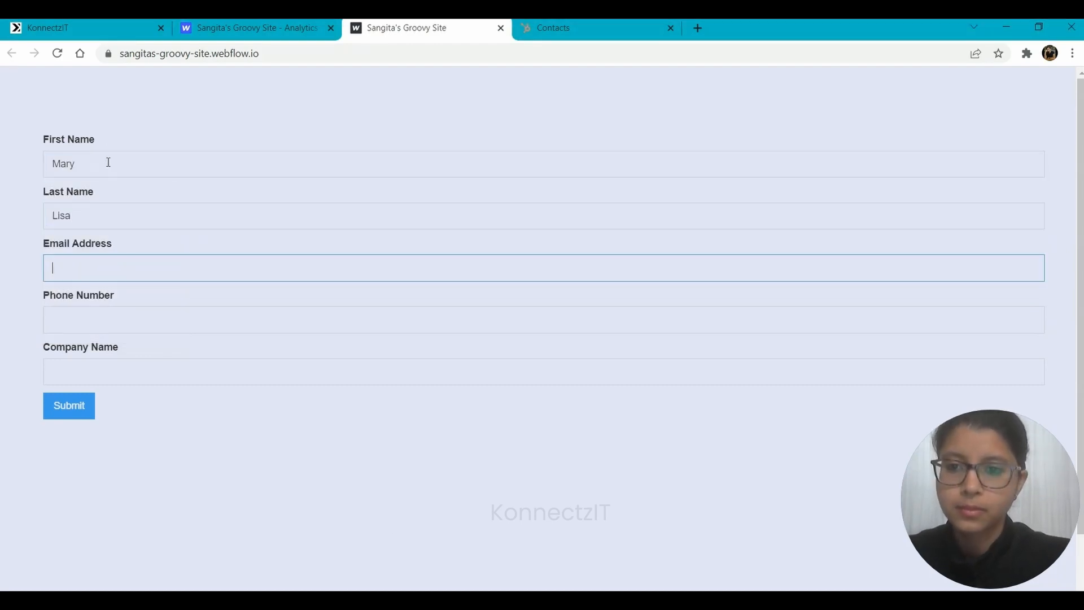
# Autofill the phone number, set the company name to KonnectzIT, and submit the form.
pyautogui.press('Tab')
pyautogui.write('9874')
pyautogui.press('Down')
pyautogui.press('Return')
pyautogui.press('Tab')
pyautogui.write('K')
pyautogui.press('Down')
pyautogui.press('Return')
pyautogui.click(70, 402)
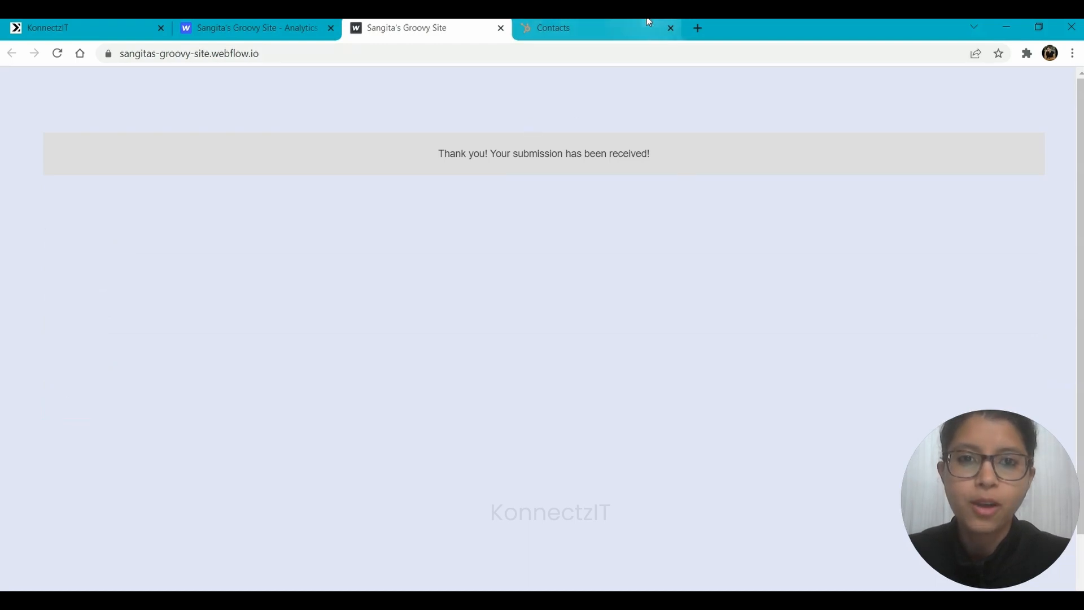
# Reload HubSpot contacts to confirm five records including the second submission, then return to KonnectzIT.
pyautogui.click(588, 28)
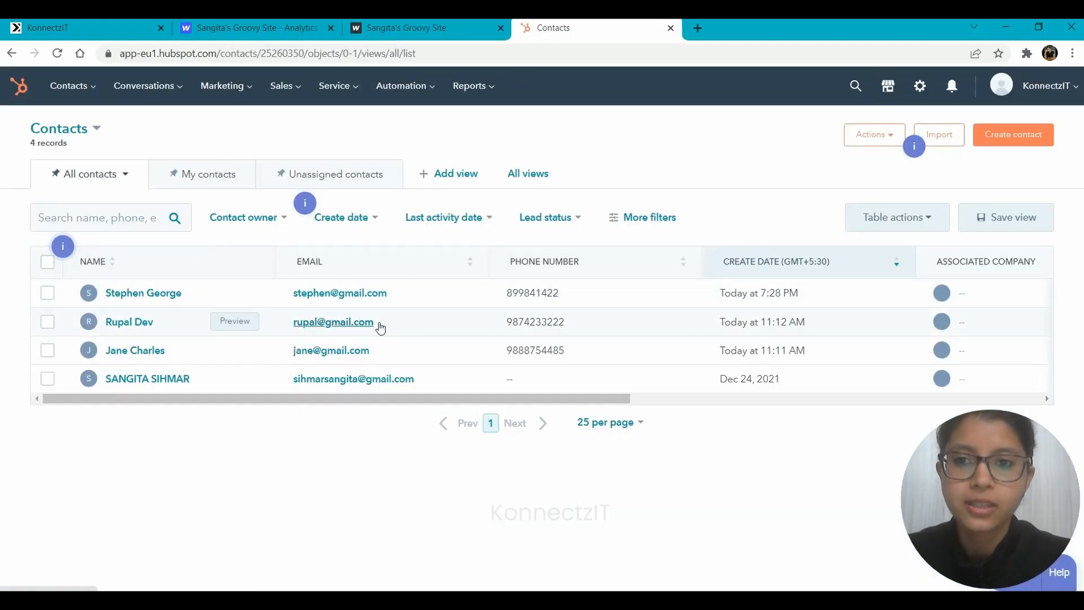
pyautogui.click(56, 53)
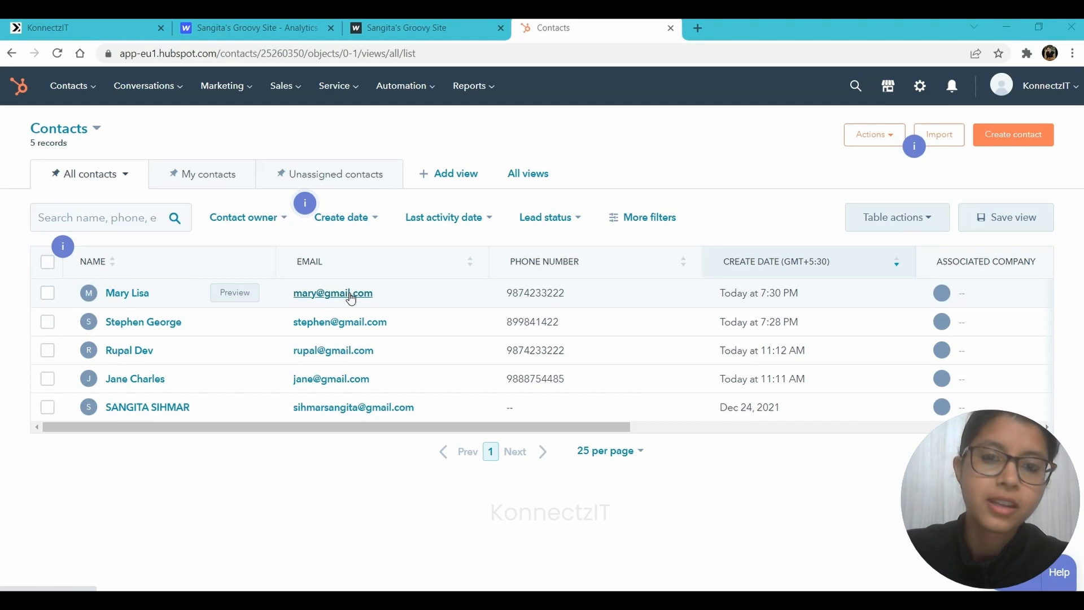
pyautogui.click(137, 23)
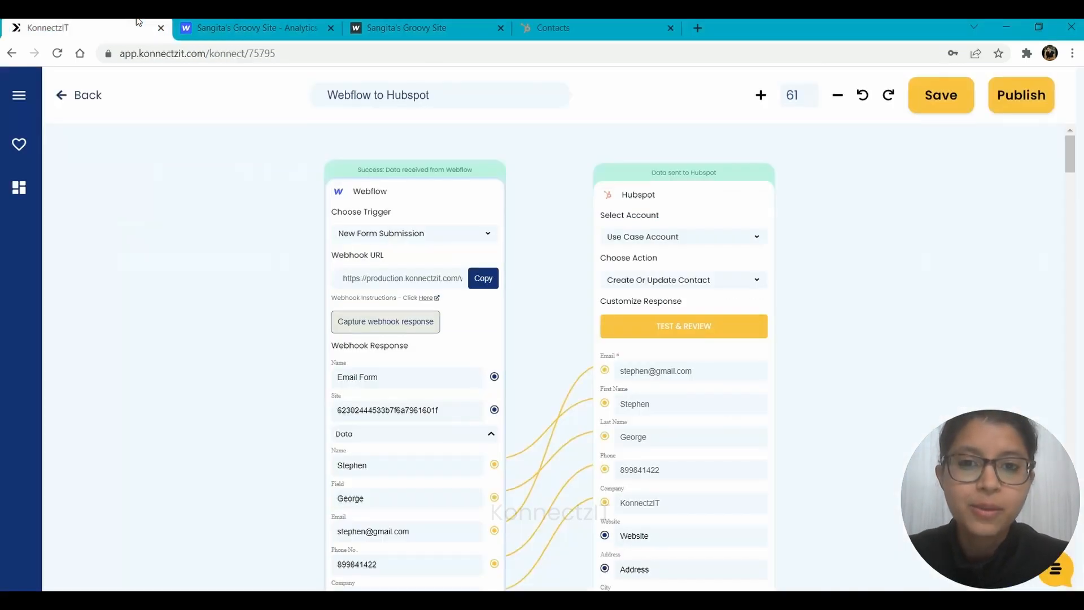